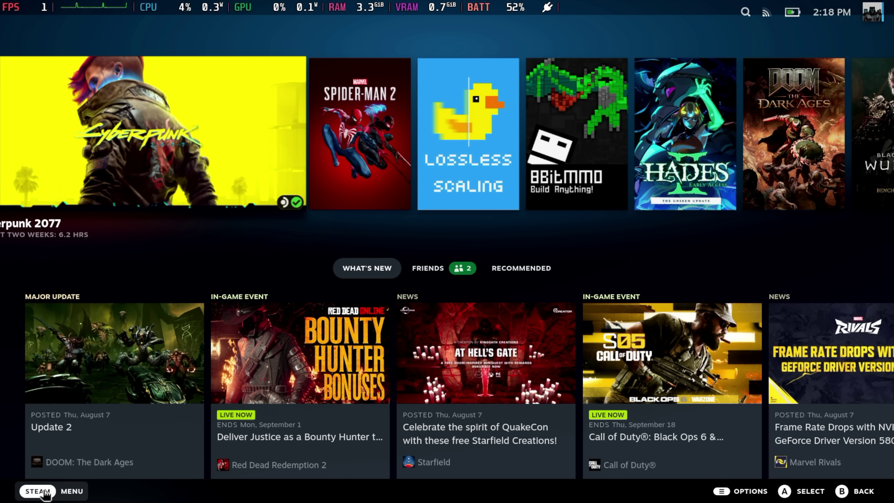
Switch the Steam Deck to Desktop Mode from the Steam menu's Power options
click(37, 491)
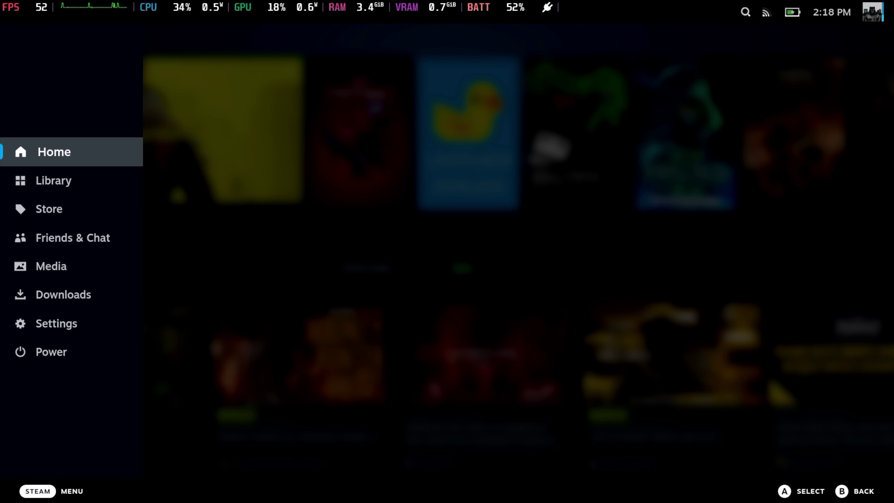
click(51, 349)
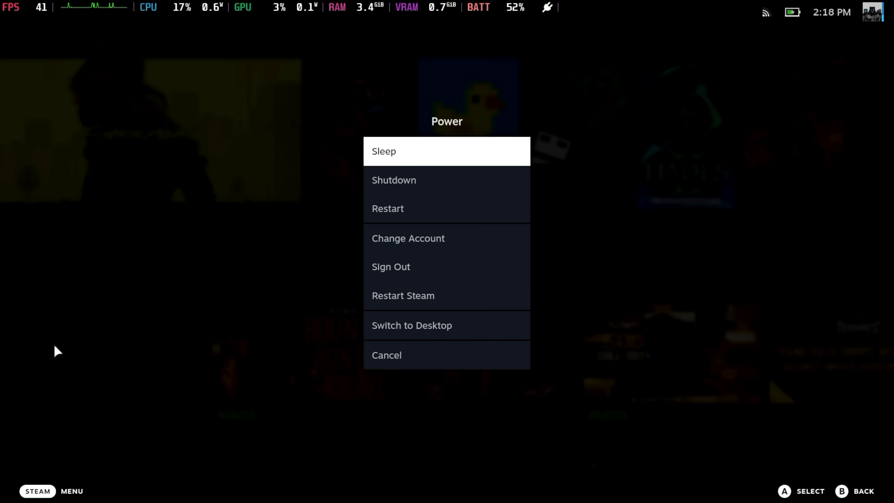
click(411, 327)
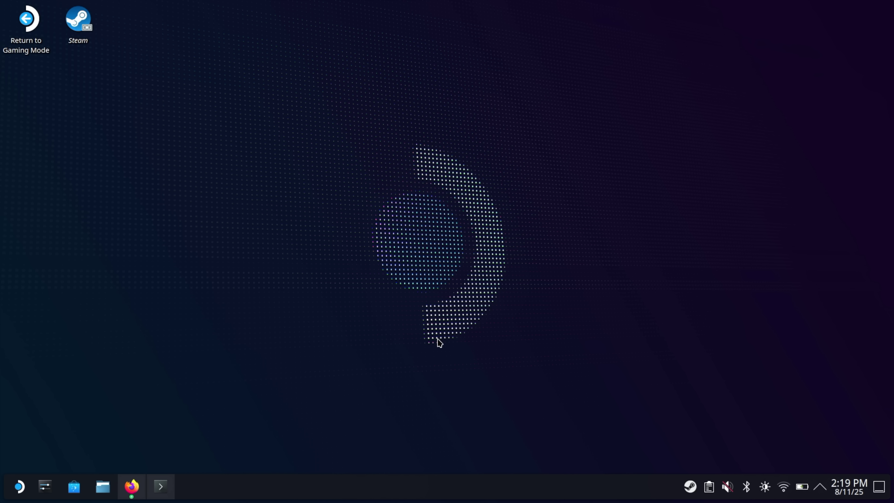
click(46, 490)
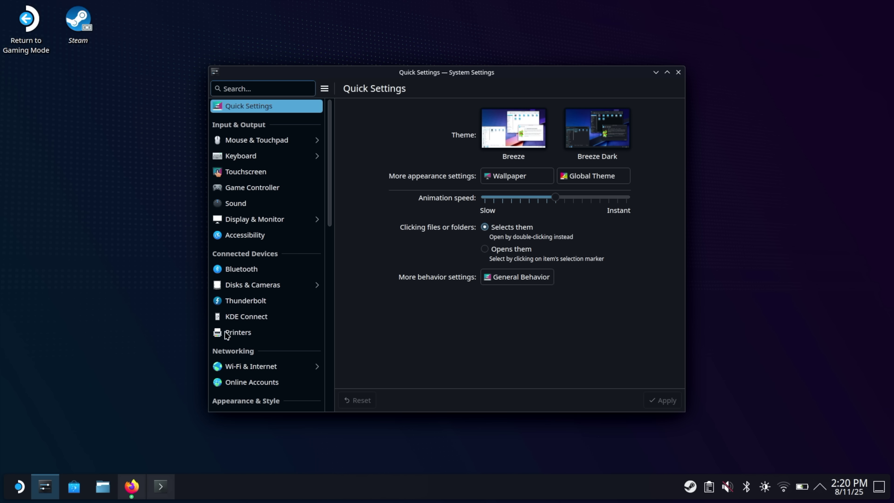
scroll(280, 303, down, 3)
scroll(279, 304, down, 9)
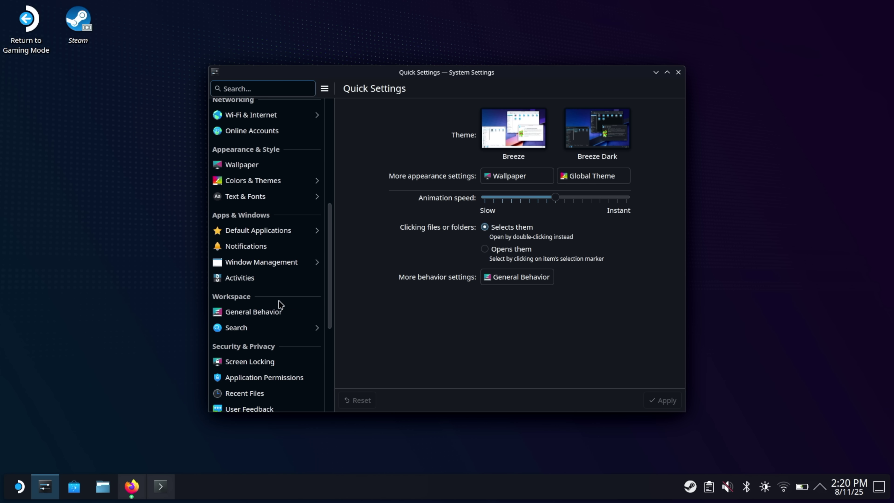
click(239, 365)
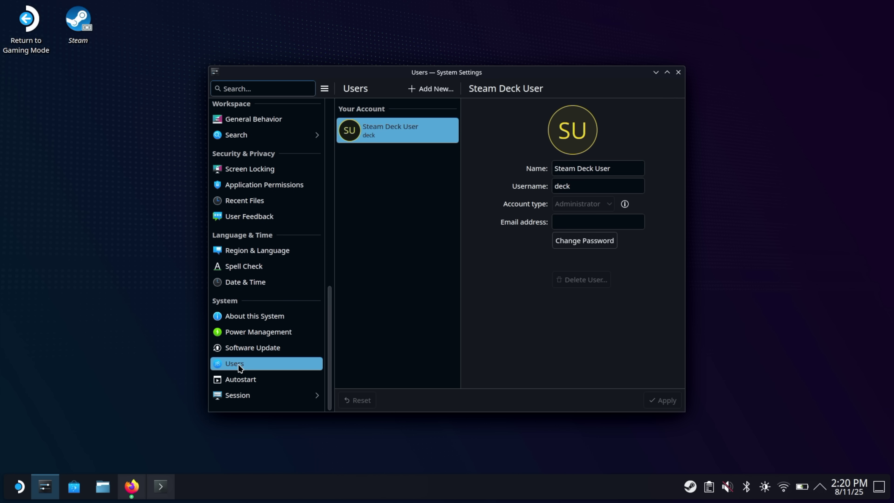
click(604, 243)
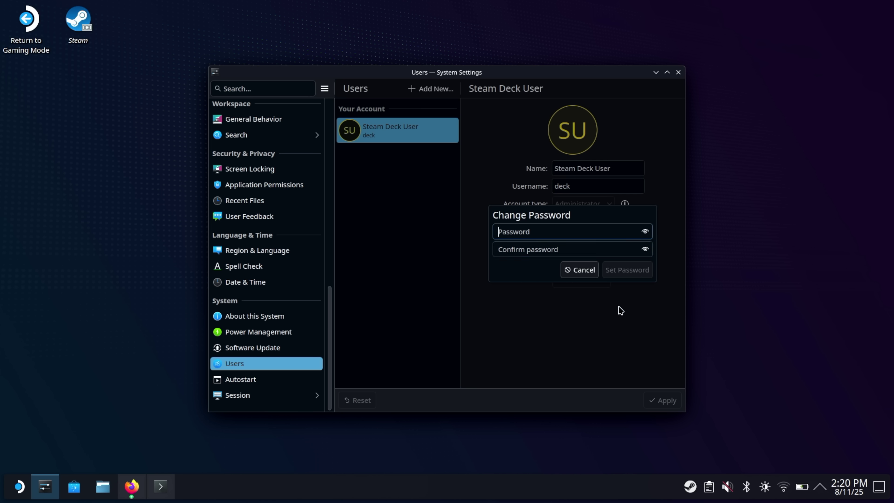
click(677, 72)
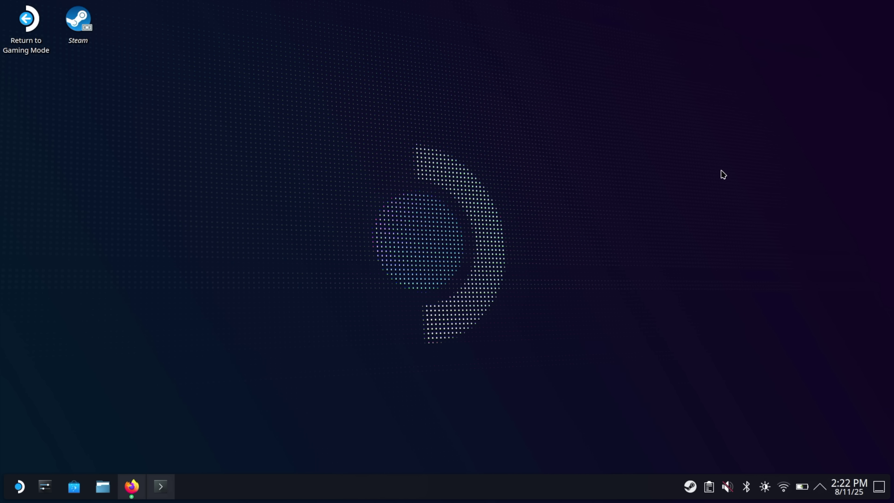
Download the Decky Loader installer from decky.xyz in Firefox
click(130, 487)
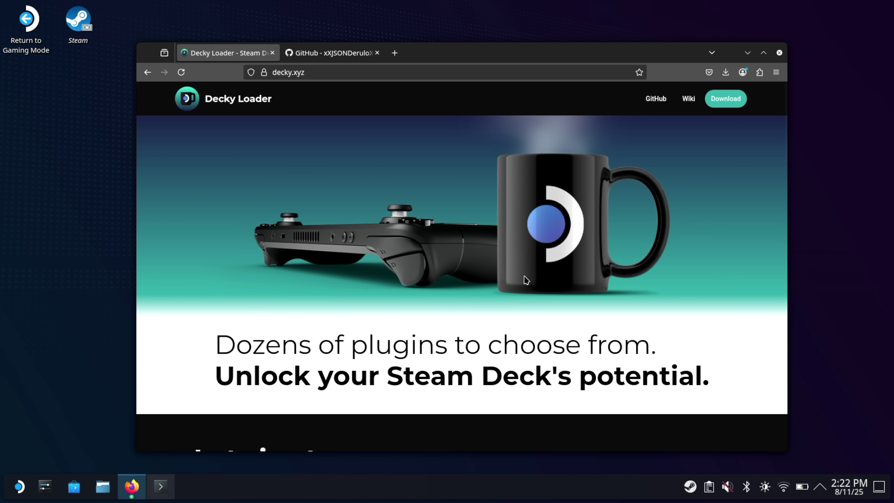
scroll(526, 280, down, 4)
scroll(525, 280, down, 10)
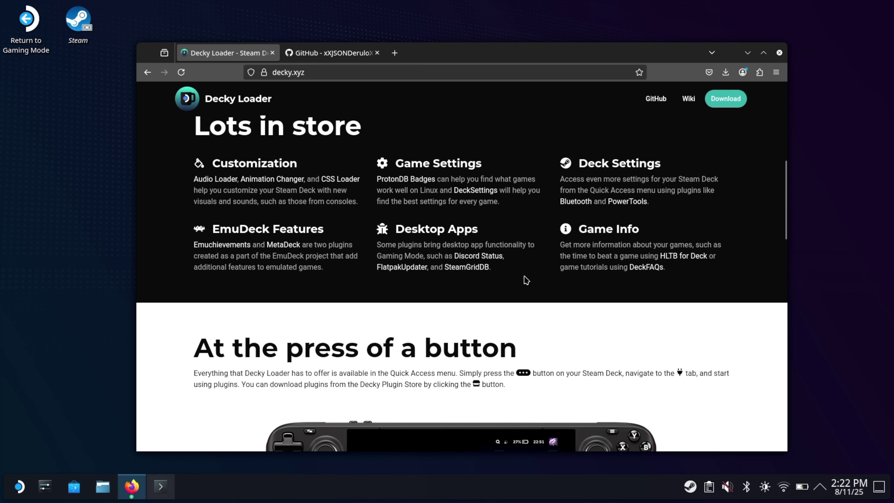
scroll(525, 280, down, 7)
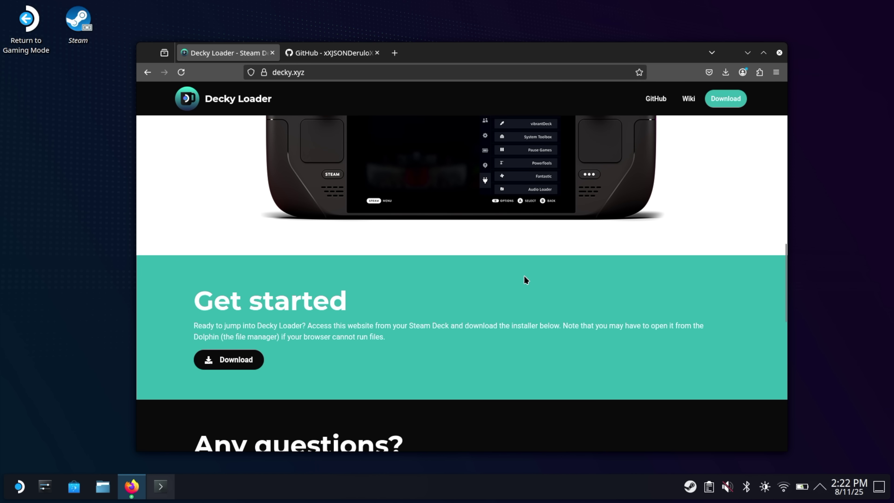
scroll(525, 280, up, 5)
scroll(526, 280, up, 8)
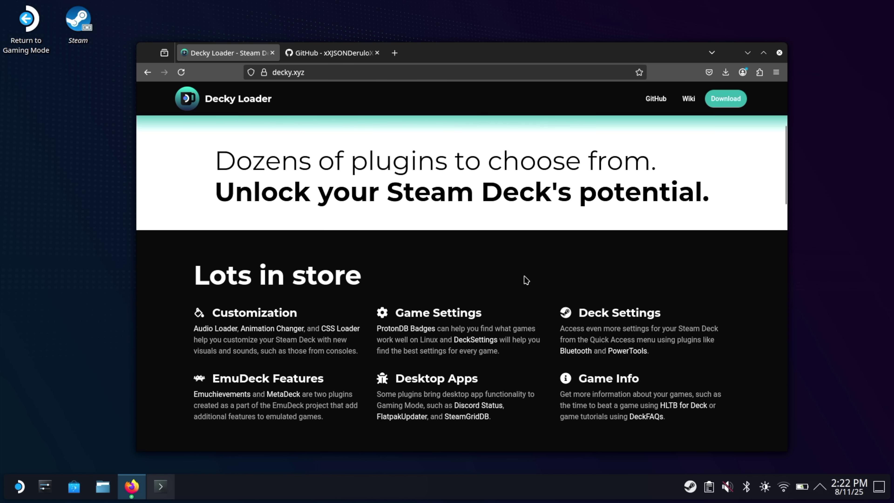
click(732, 101)
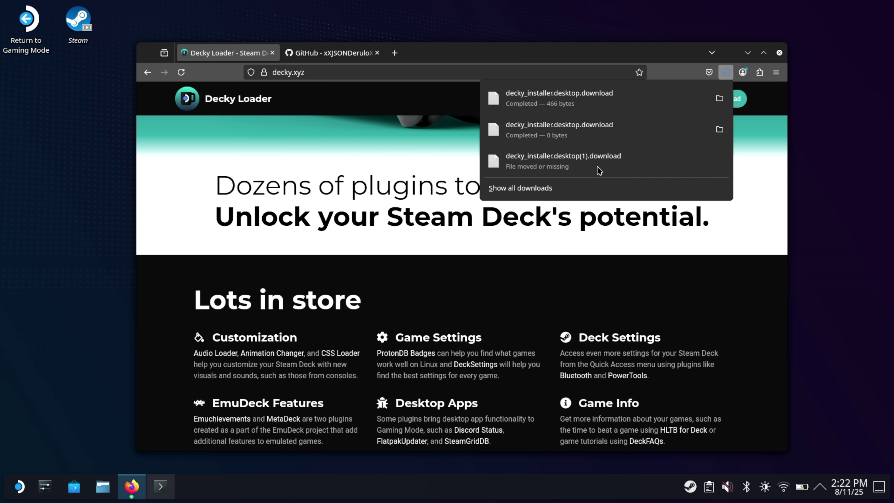
Move the downloaded Decky installer from the Downloads folder onto the desktop
click(719, 98)
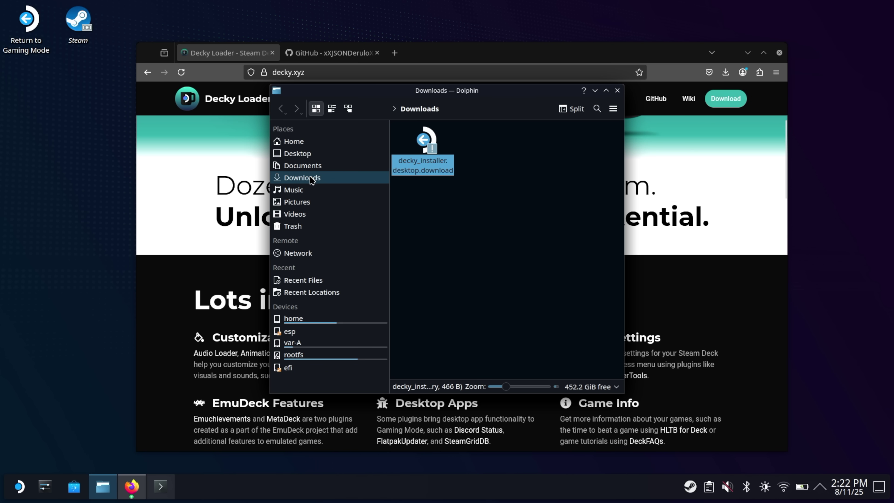
drag(419, 162, 75, 93)
click(92, 97)
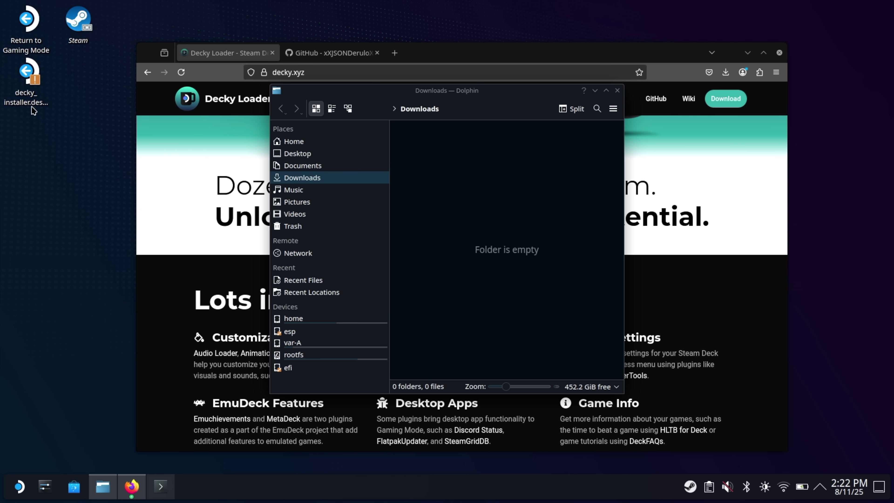
click(605, 57)
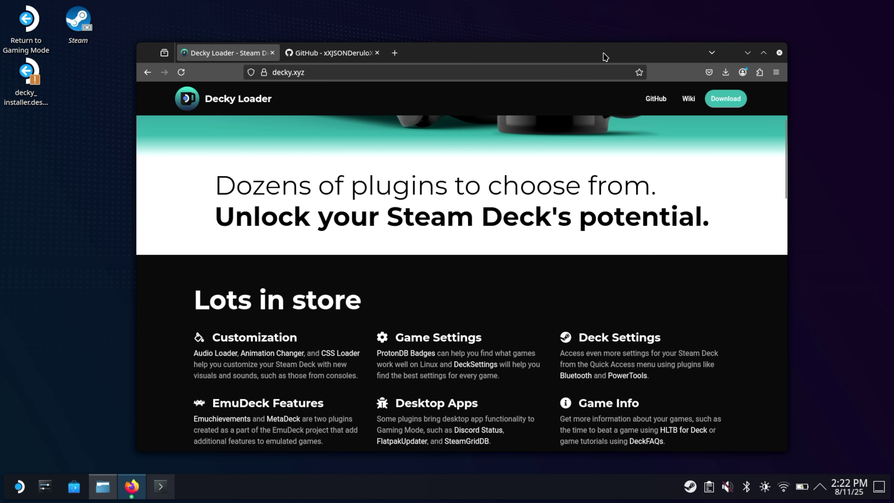
Switch to the decky-lossless-scaling-vk GitHub tab and read through its README installation steps
click(332, 57)
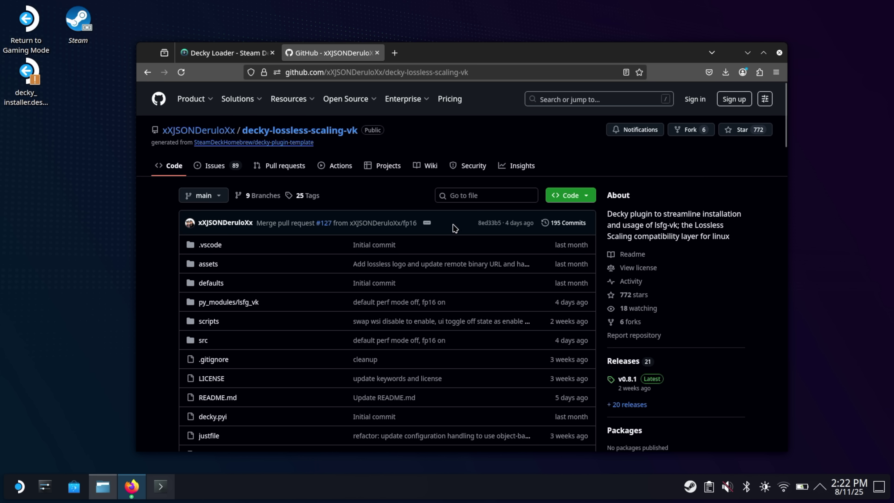
scroll(456, 242, down, 5)
scroll(458, 255, down, 5)
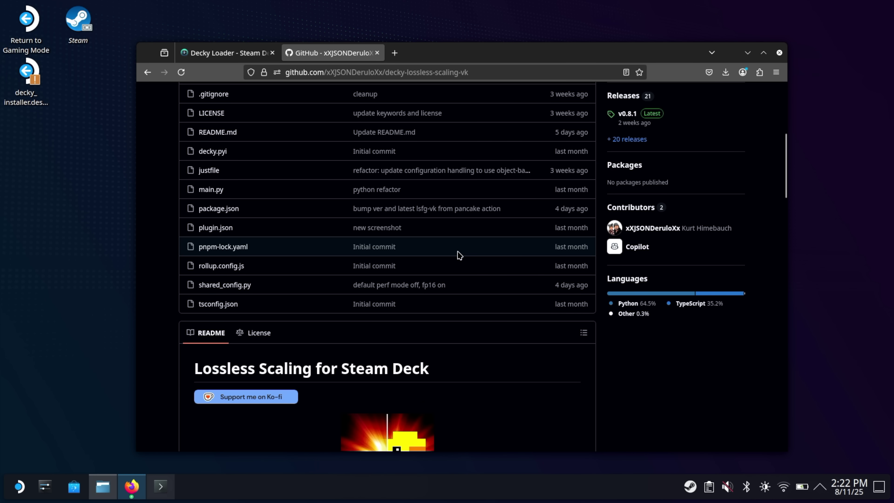
scroll(463, 256, down, 3)
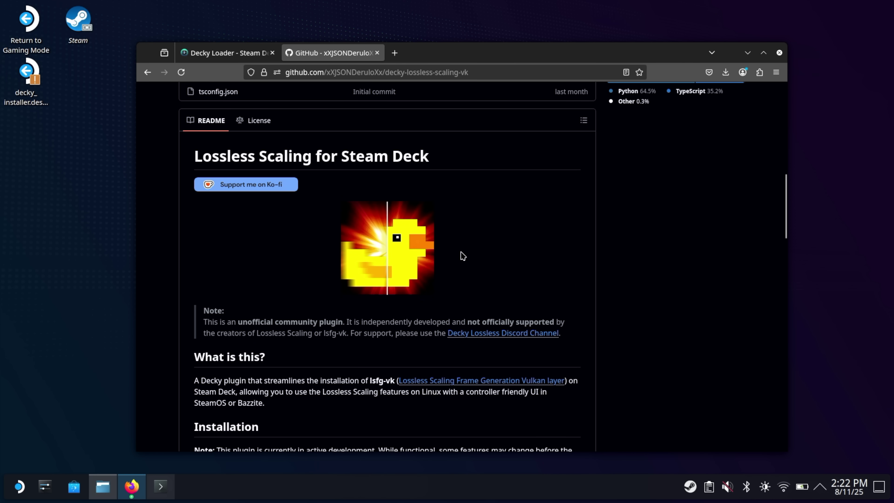
scroll(463, 256, down, 3)
scroll(462, 256, down, 14)
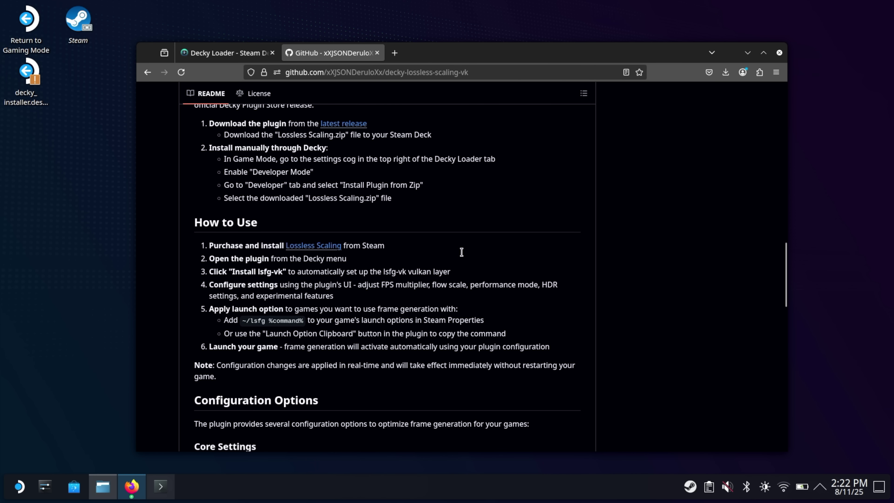
scroll(462, 252, down, 12)
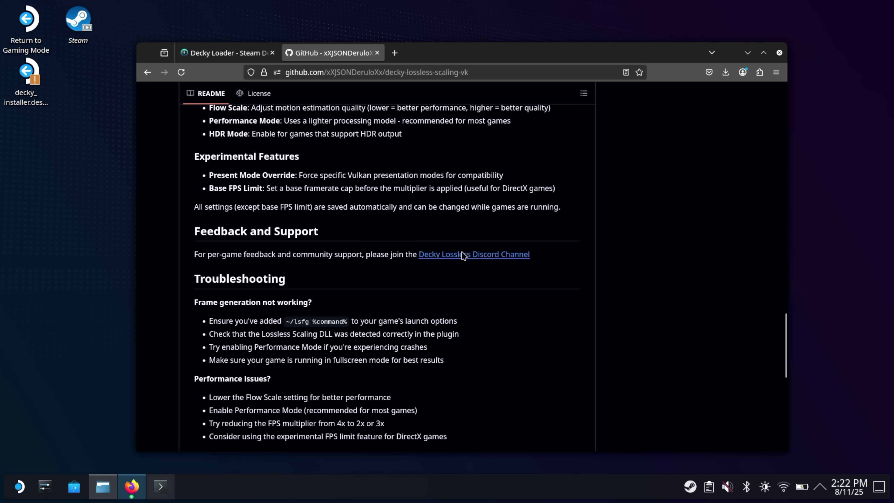
scroll(462, 253, down, 3)
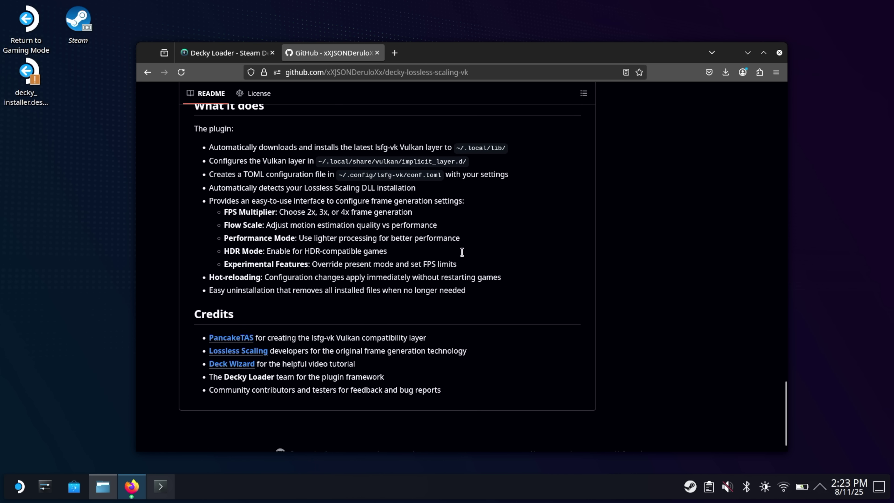
scroll(462, 252, up, 6)
scroll(462, 252, up, 20)
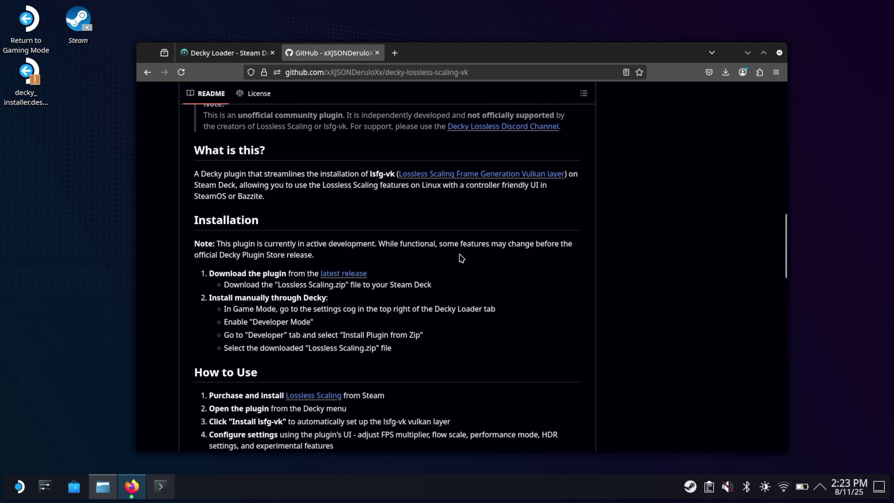
scroll(461, 258, up, 3)
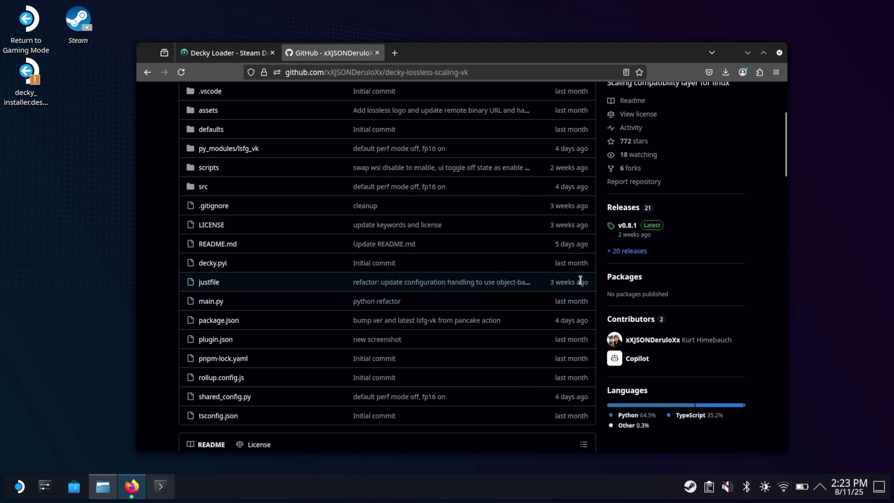
Download Lossless.Scaling.zip from the repository's releases, then minimize Firefox and the Downloads window
click(637, 253)
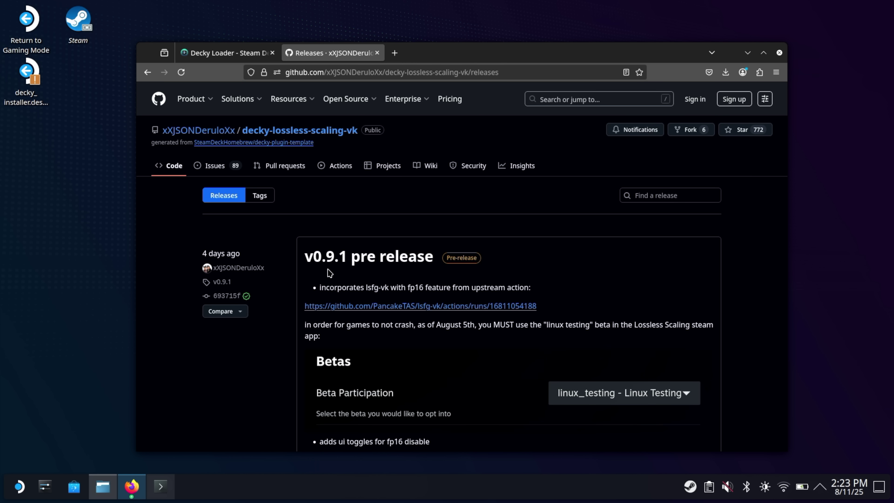
scroll(330, 272, down, 5)
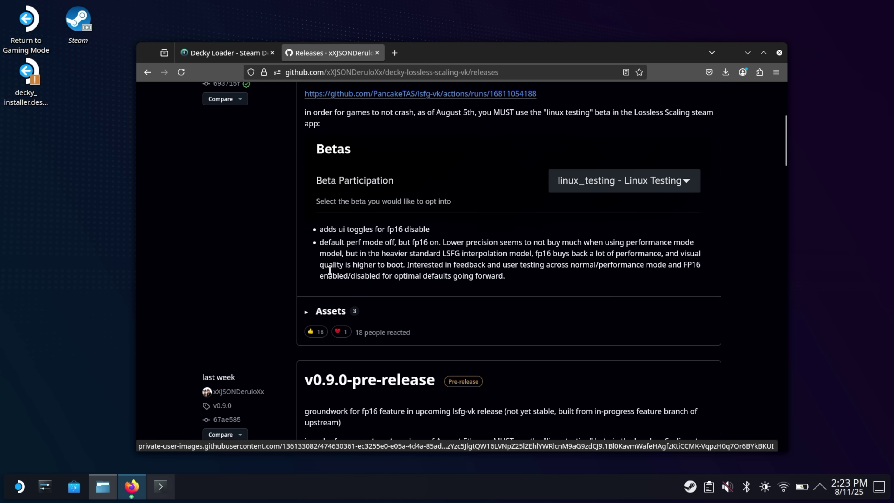
click(341, 311)
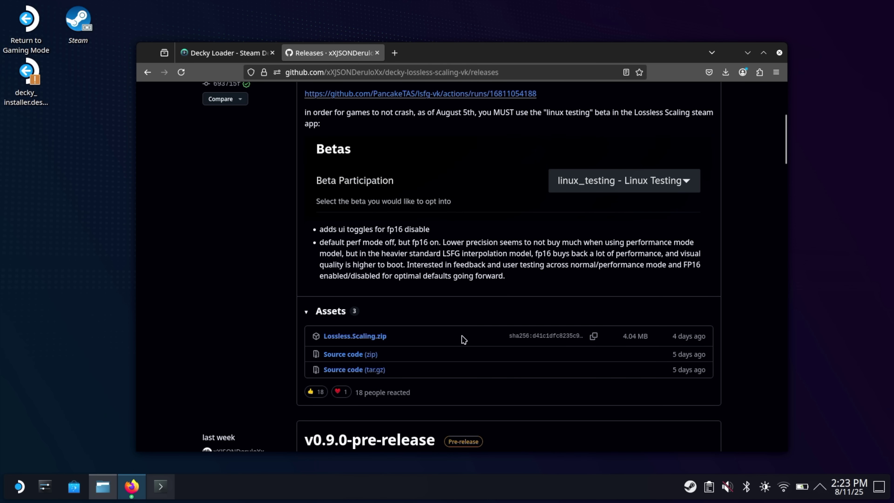
click(380, 340)
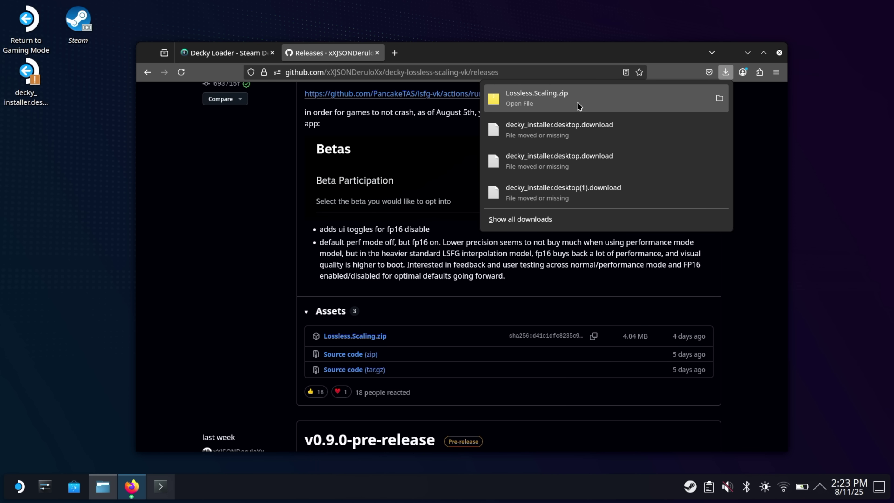
click(747, 53)
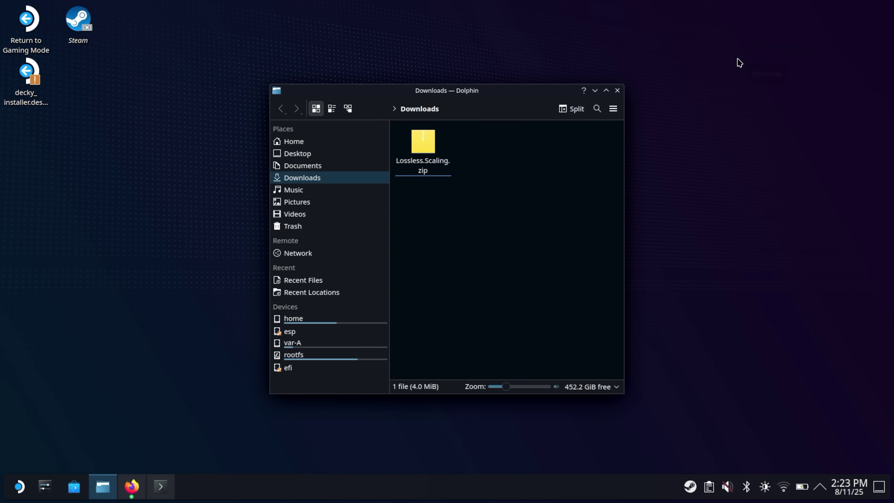
click(595, 91)
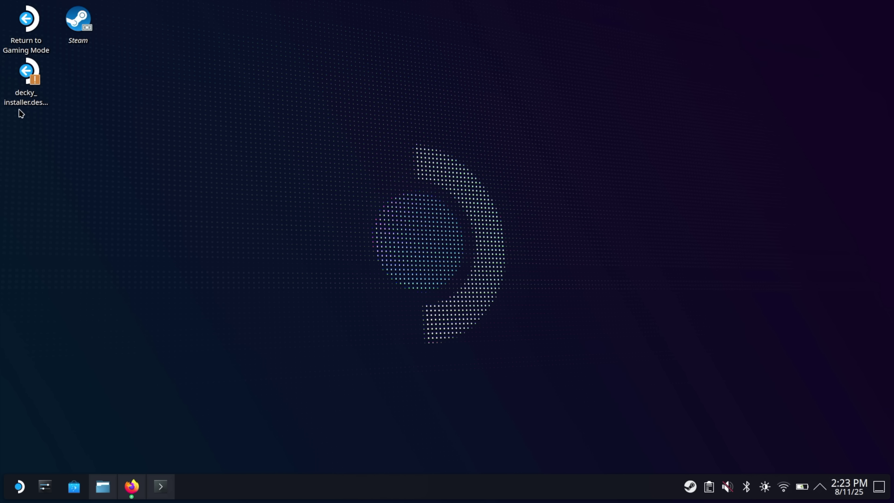
Run the Decky installer with the sudo password and install Decky's release branch
click(27, 90)
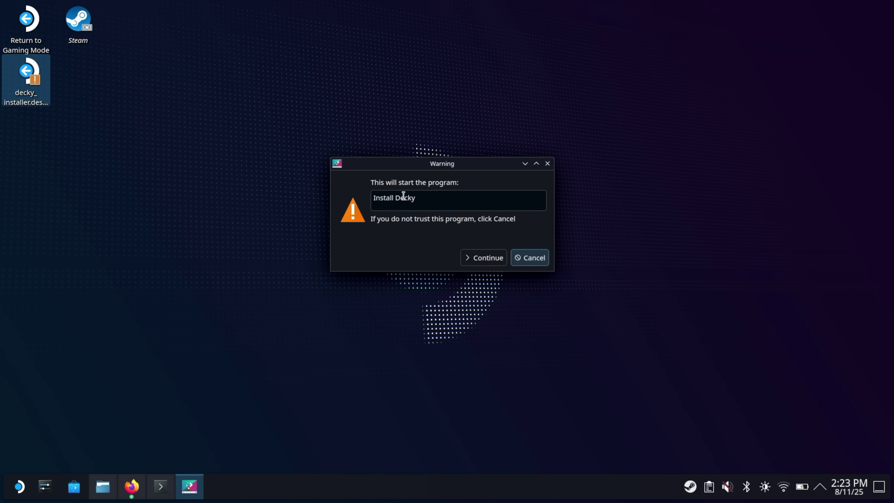
click(485, 258)
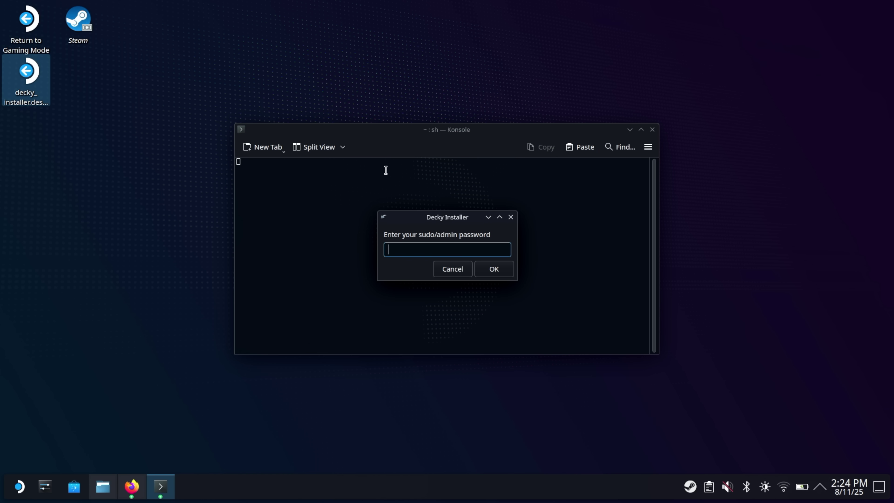
text(••••)
click(502, 272)
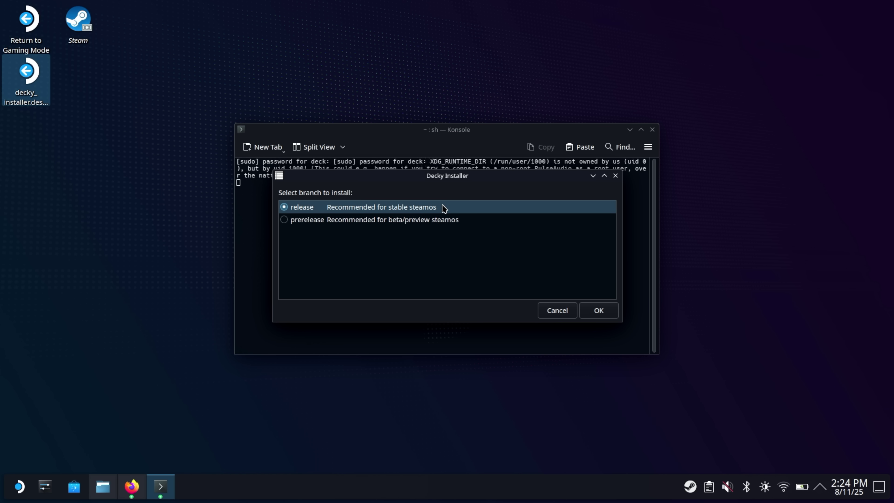
click(608, 313)
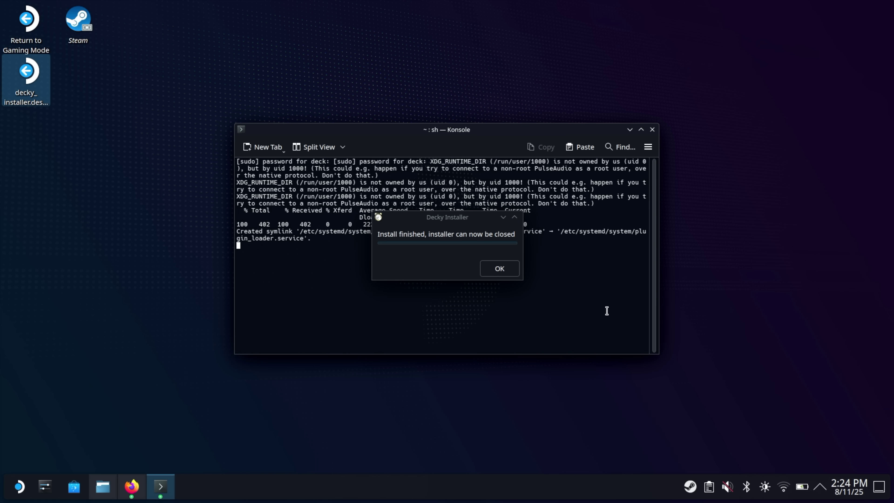
click(499, 273)
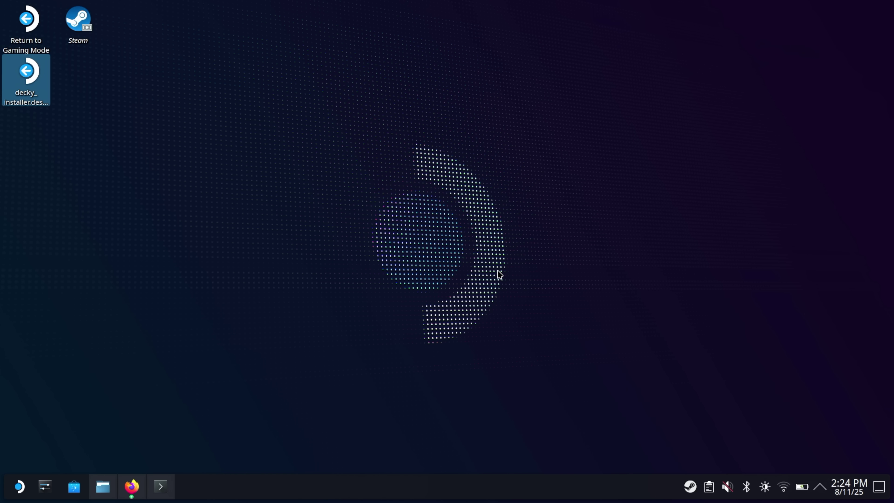
Return to Gaming Mode and open Decky's settings from the Quick Access plugins panel
click(499, 274)
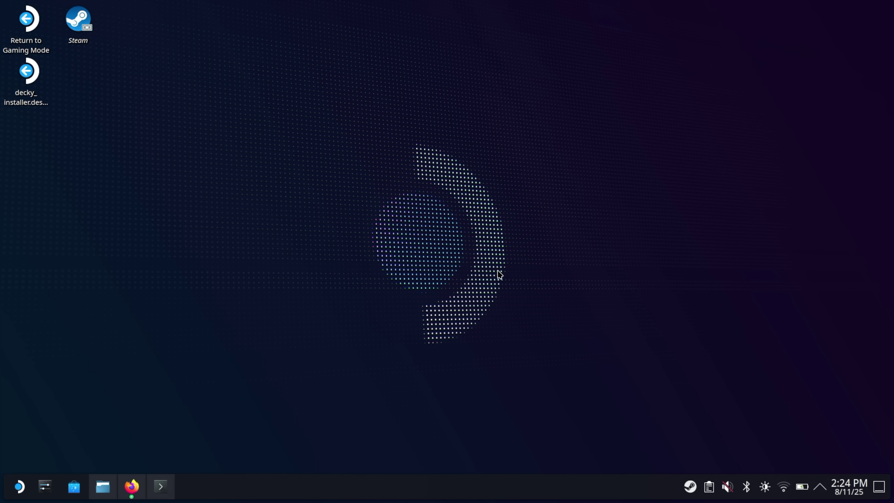
double_click(36, 34)
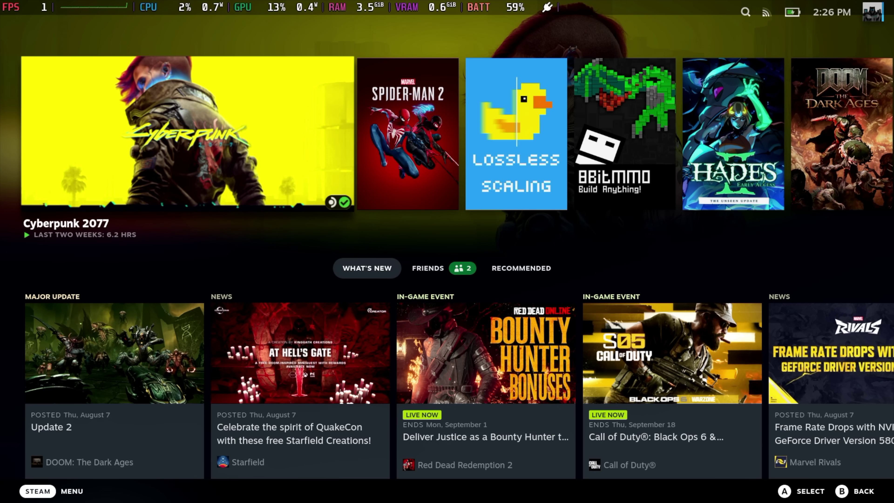
key(ctrl+2)
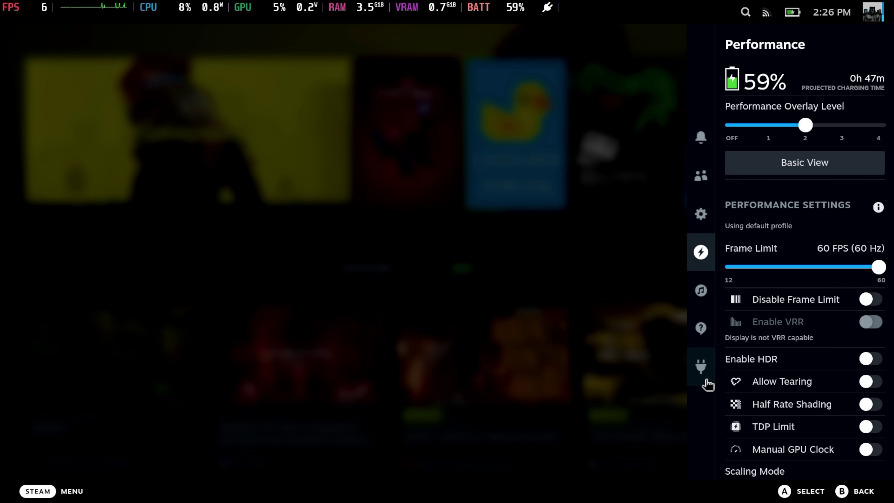
click(705, 367)
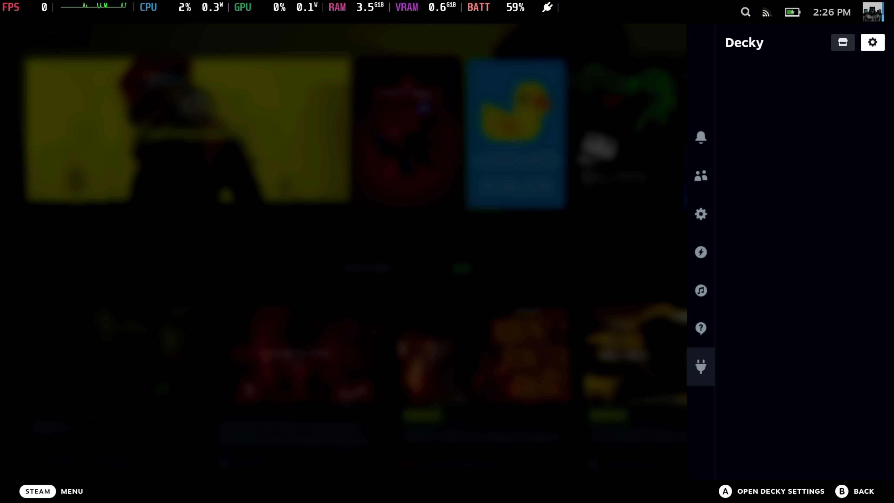
click(876, 45)
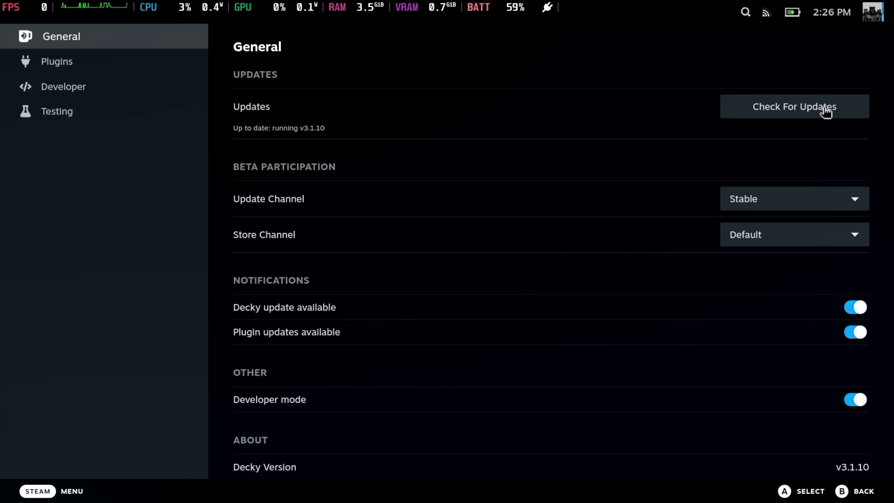
Install Lossless.Scaling.zip from Downloads via Decky's Developer 'Install Plugin from ZIP File'
click(856, 404)
click(858, 404)
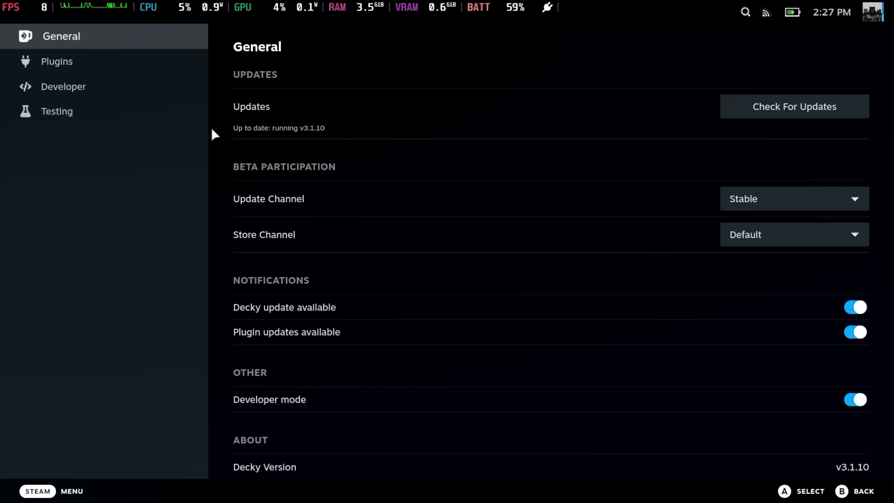
click(87, 87)
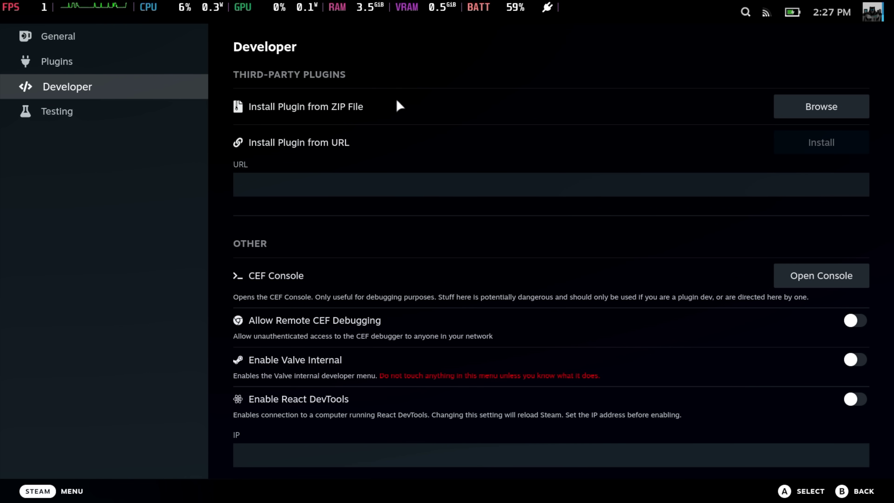
click(831, 111)
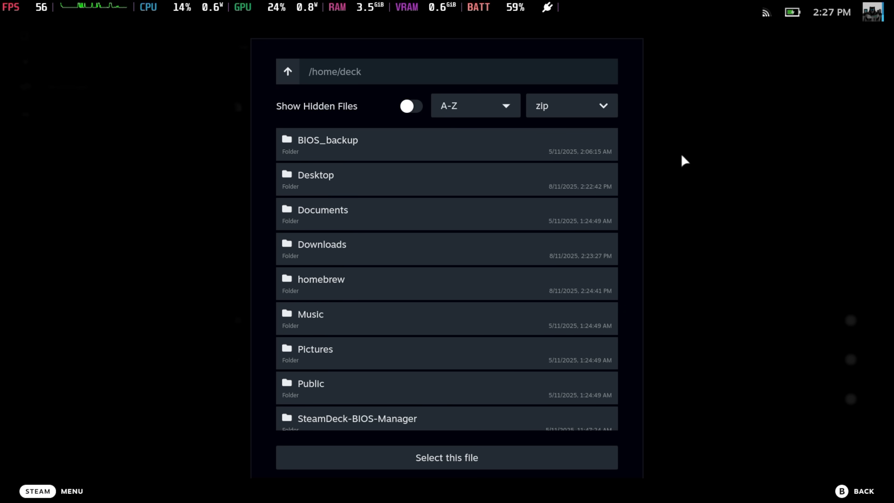
click(316, 253)
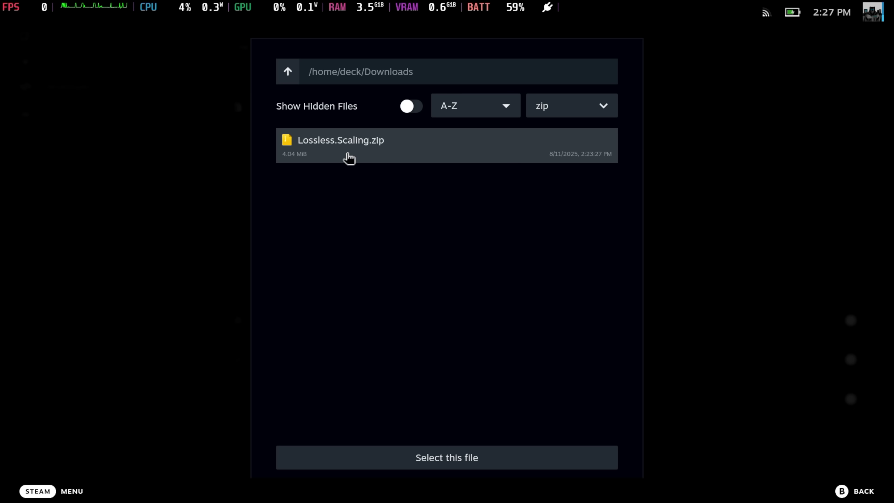
click(337, 148)
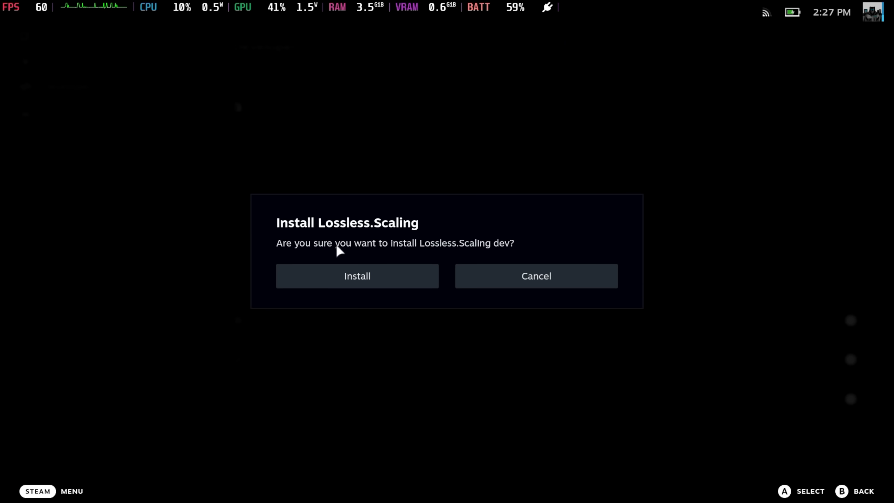
click(355, 276)
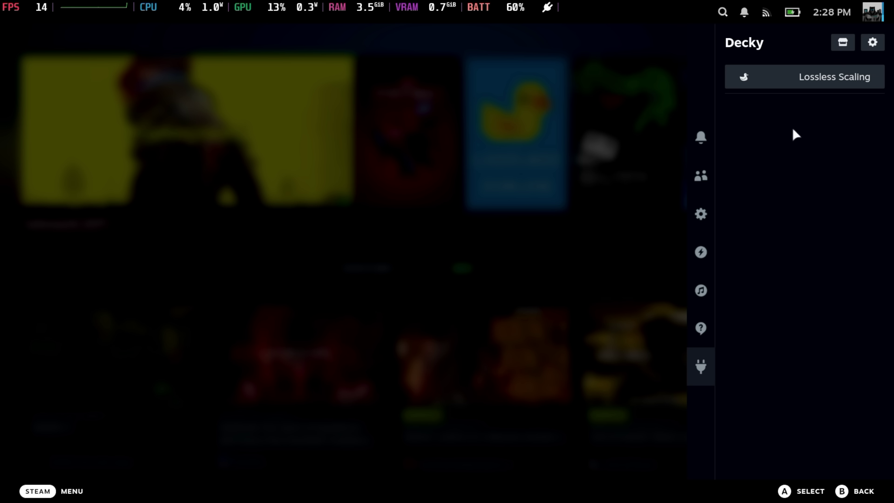
Install lsfg-vk from the Lossless Scaling plugin page, then close the panel
click(818, 77)
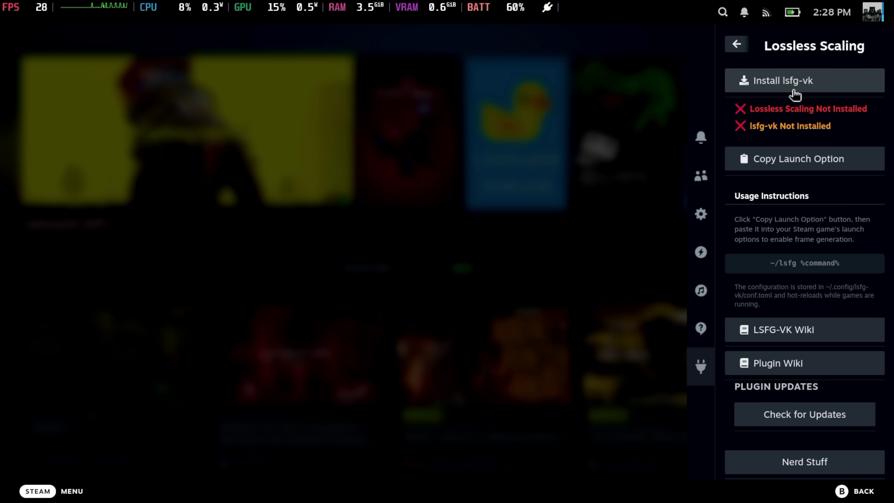
click(825, 80)
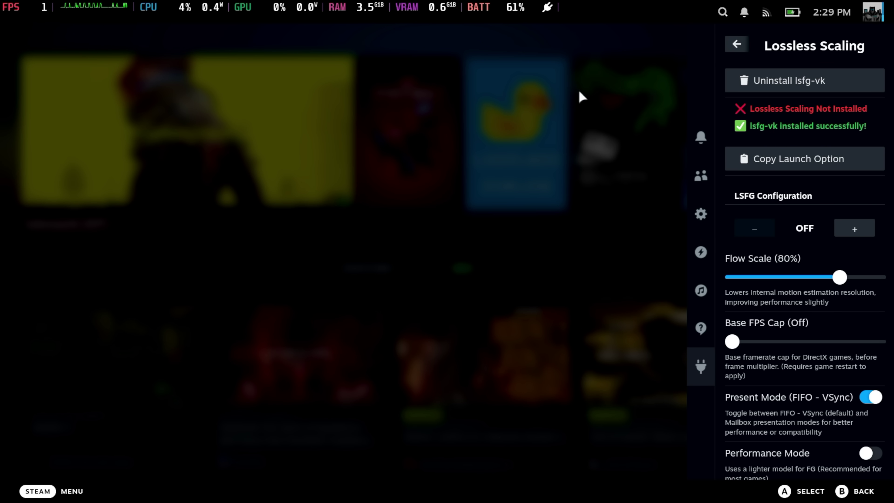
click(597, 41)
Install Lossless Scaling from its library page, accepting the unsupported-rating warning
click(522, 139)
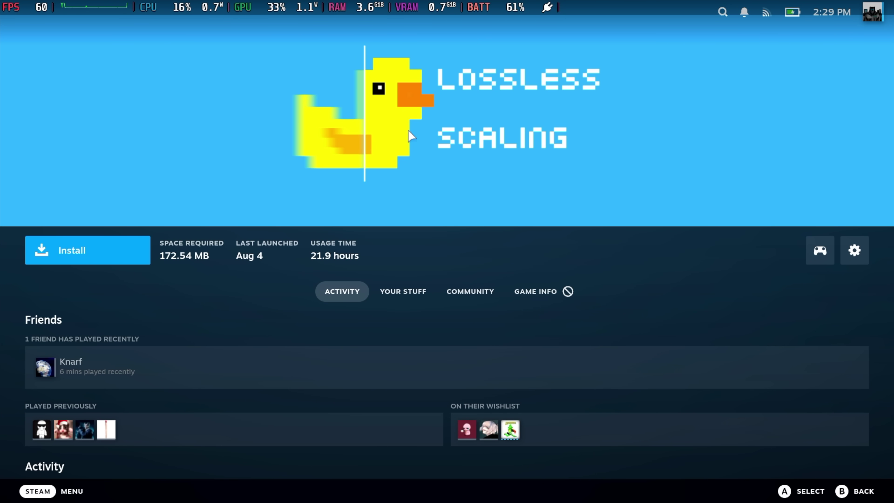
click(67, 253)
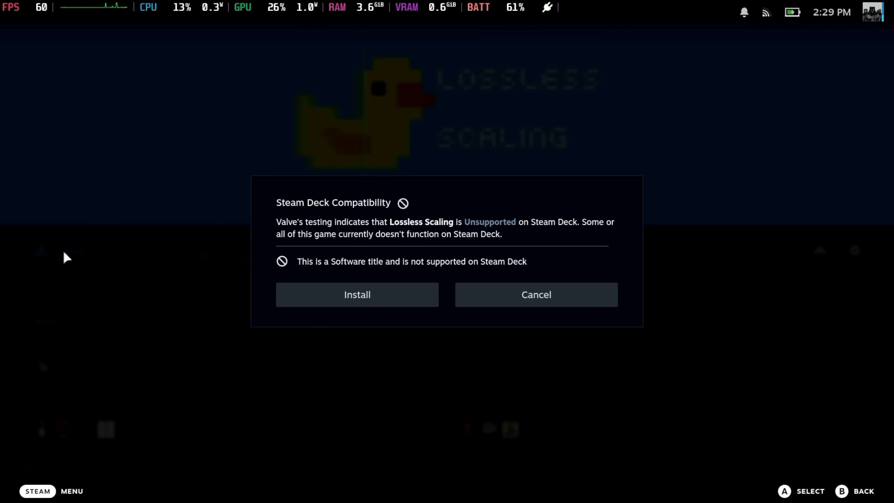
click(353, 306)
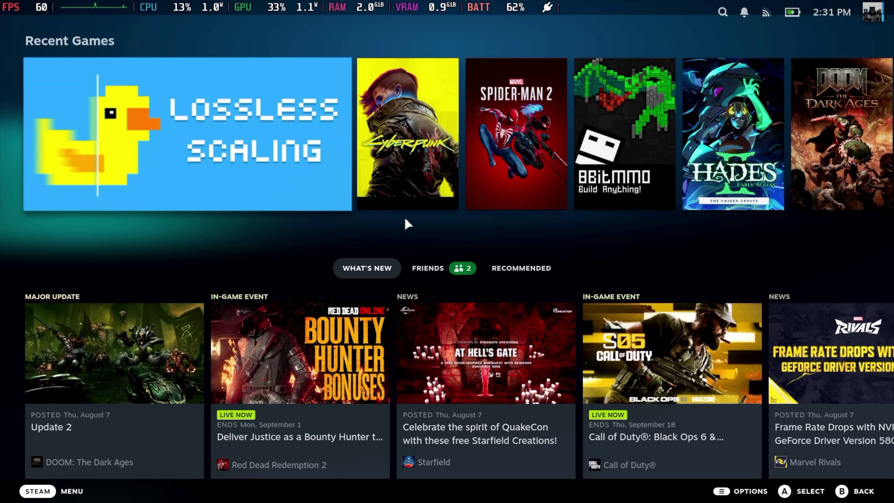
Set Lossless Scaling's Beta Participation to linux_testing and download the resulting update
click(233, 151)
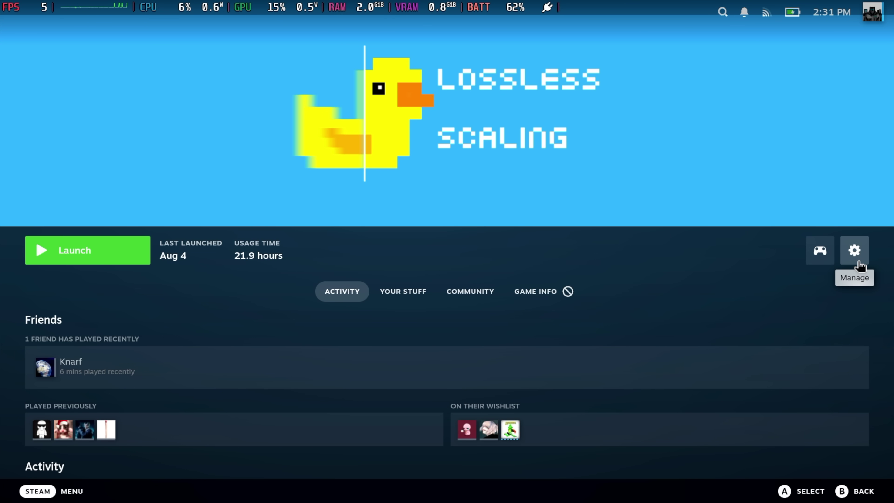
click(859, 254)
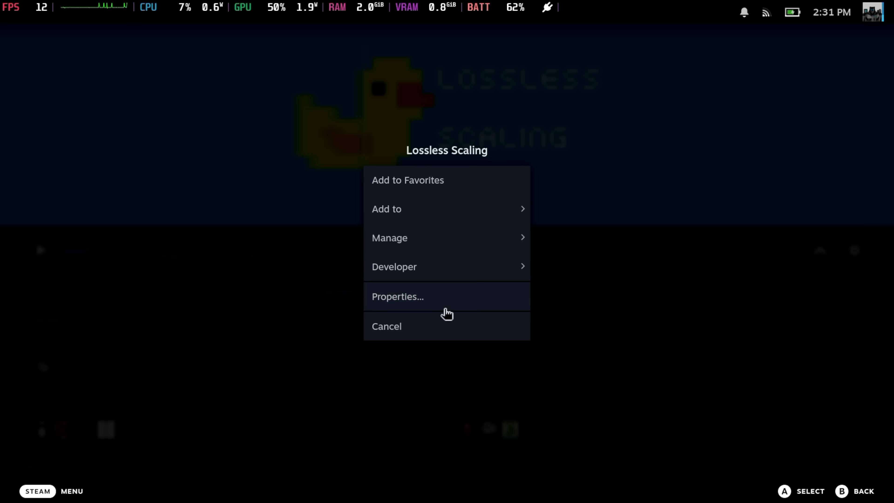
click(424, 304)
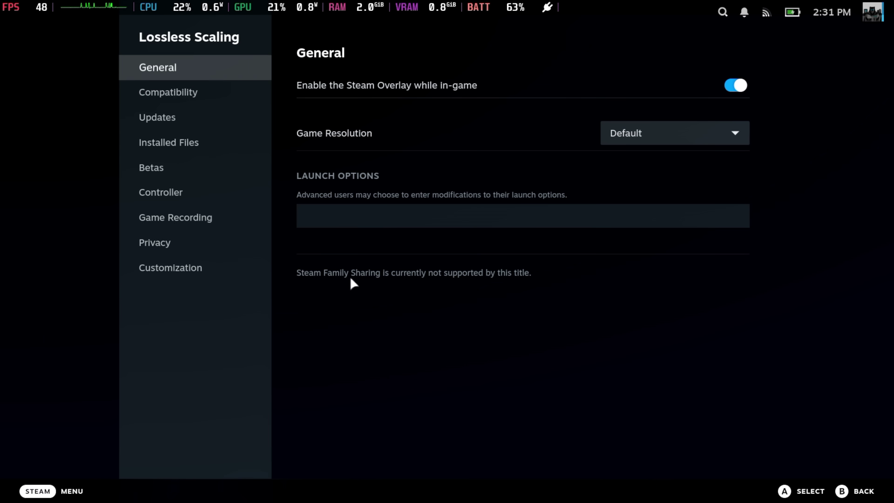
click(159, 174)
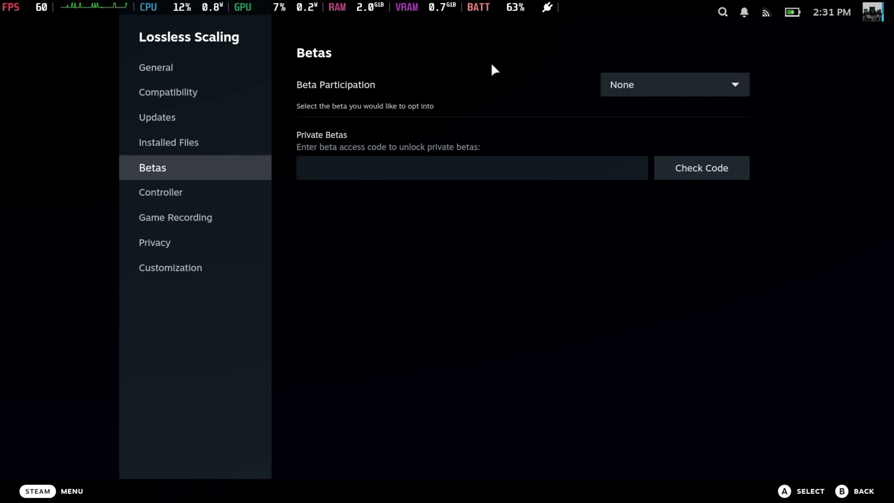
click(706, 84)
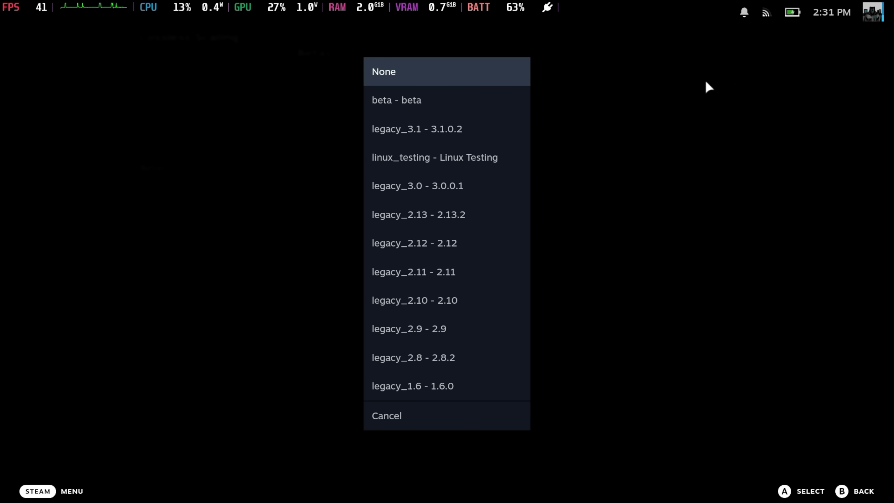
click(495, 159)
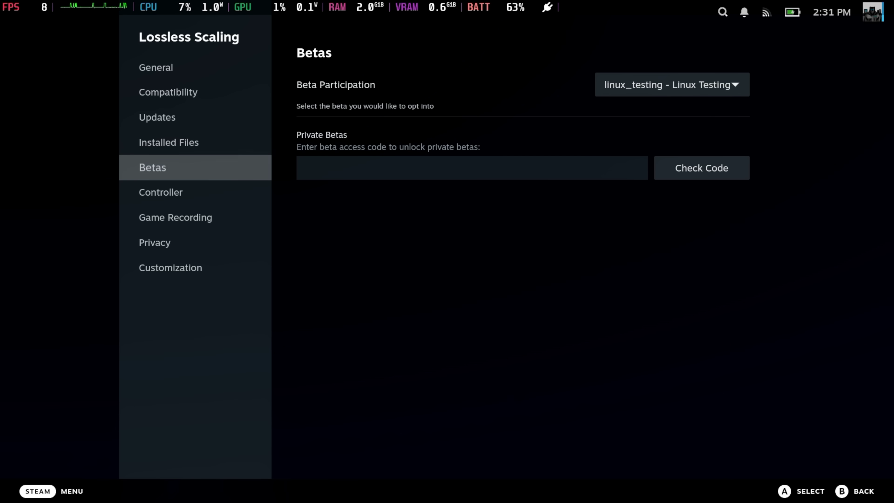
key(Escape)
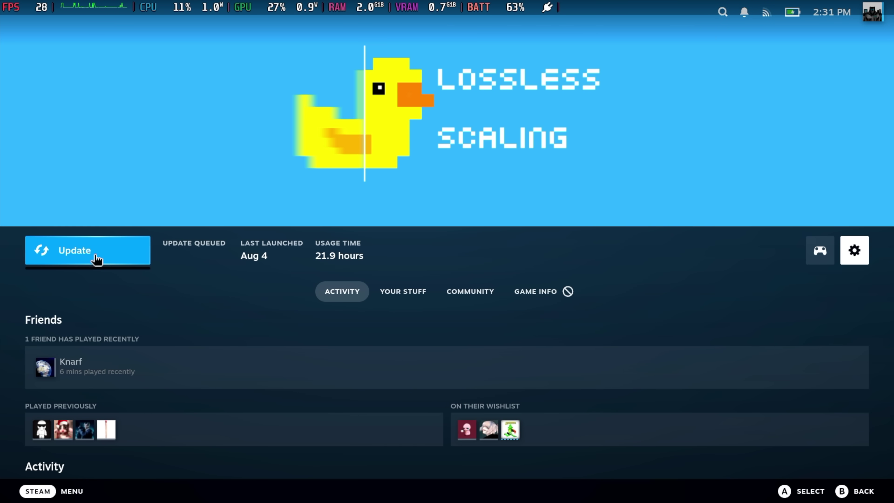
click(98, 255)
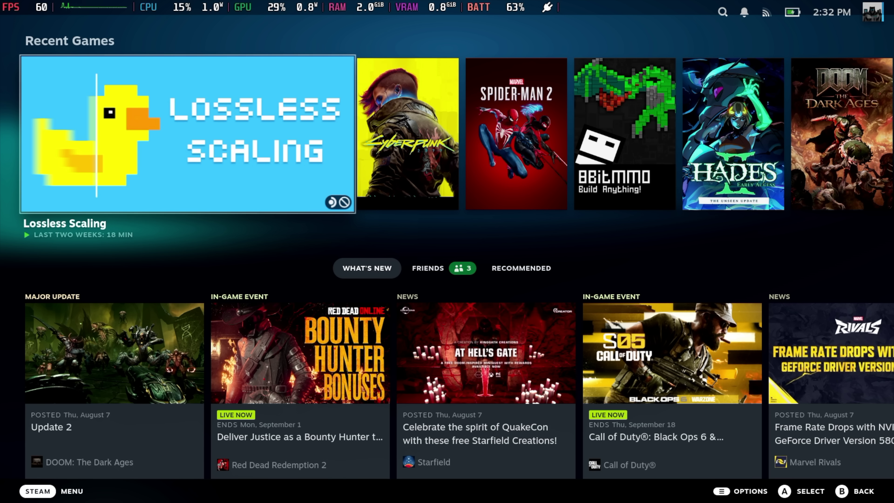
key(ctrl+2)
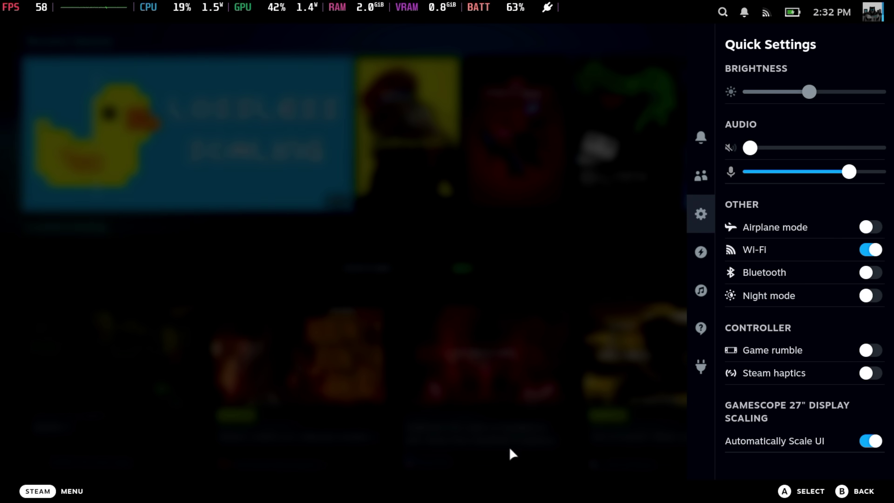
Copy the lsfg launch option from the Lossless Scaling Decky plugin and return to Home
click(701, 368)
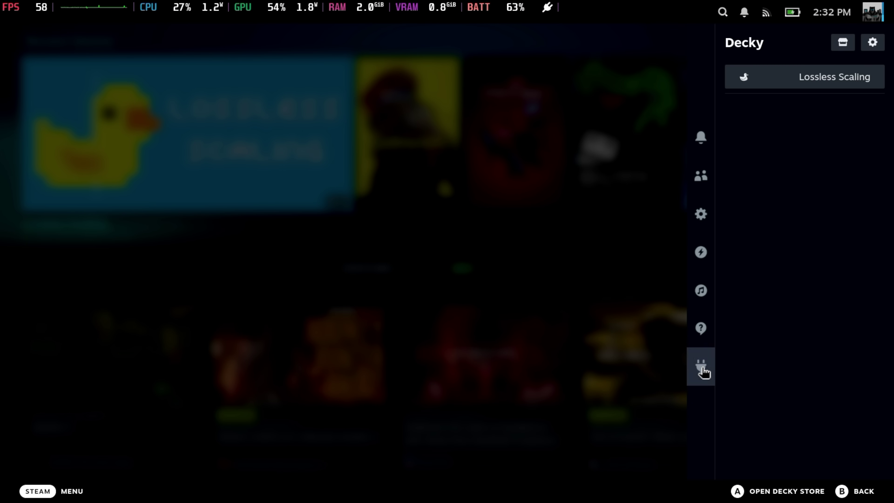
click(865, 77)
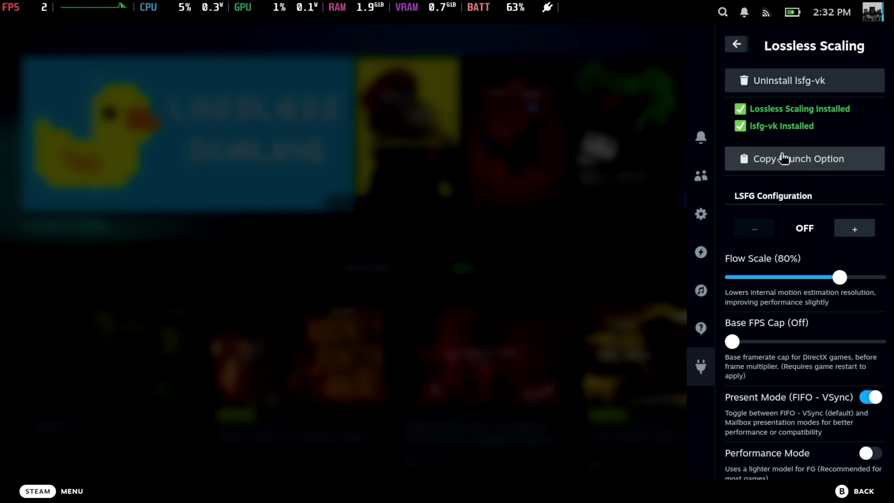
click(817, 162)
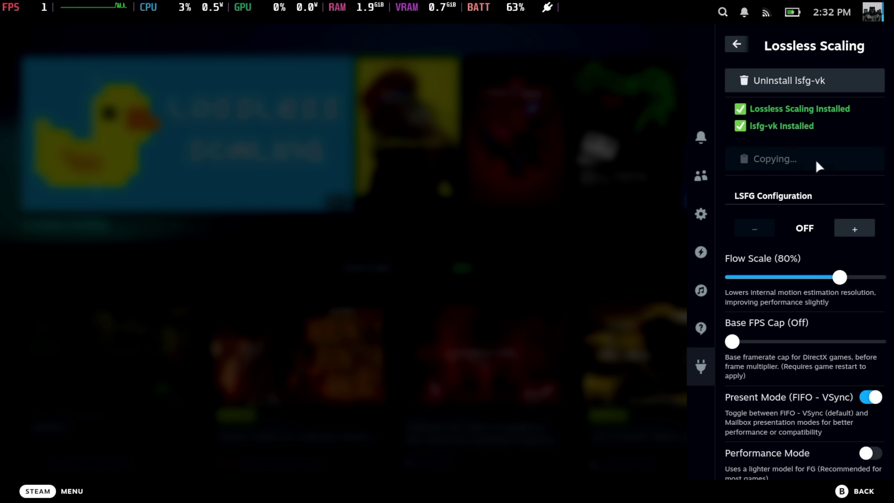
key(Escape)
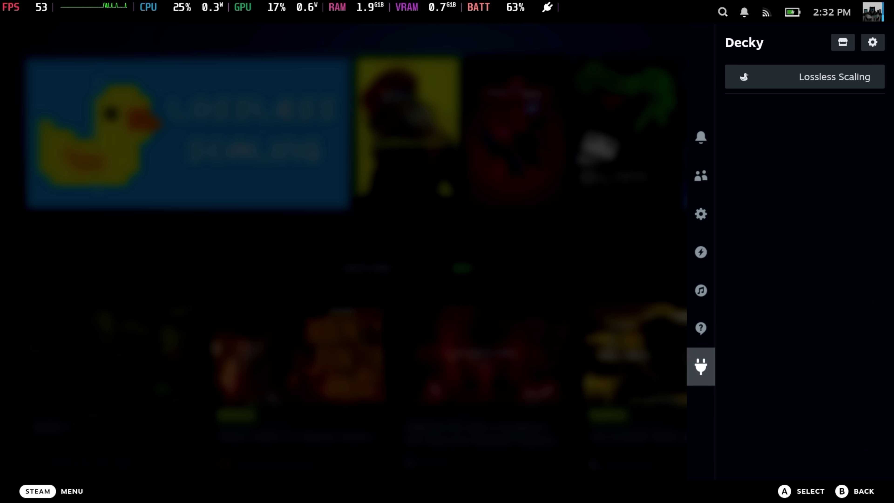
click(443, 117)
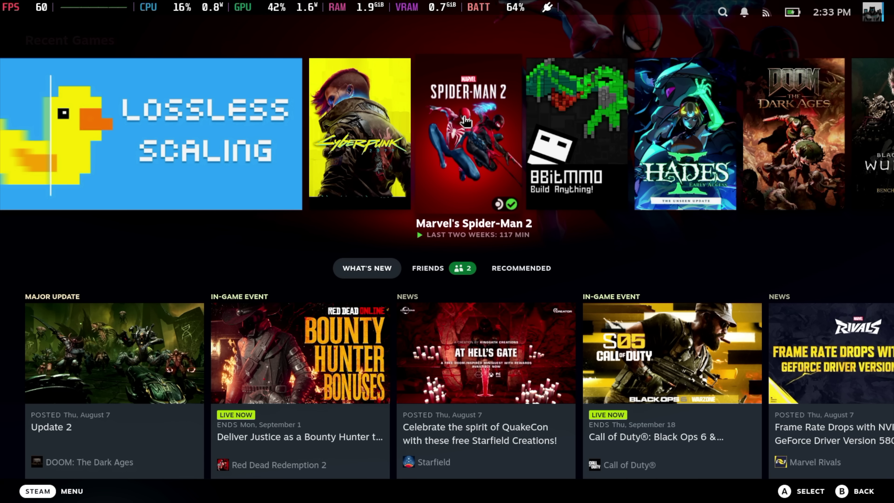
Paste ~/lsfg %command% into Marvel's Spider-Man 2's launch options and return home
click(466, 118)
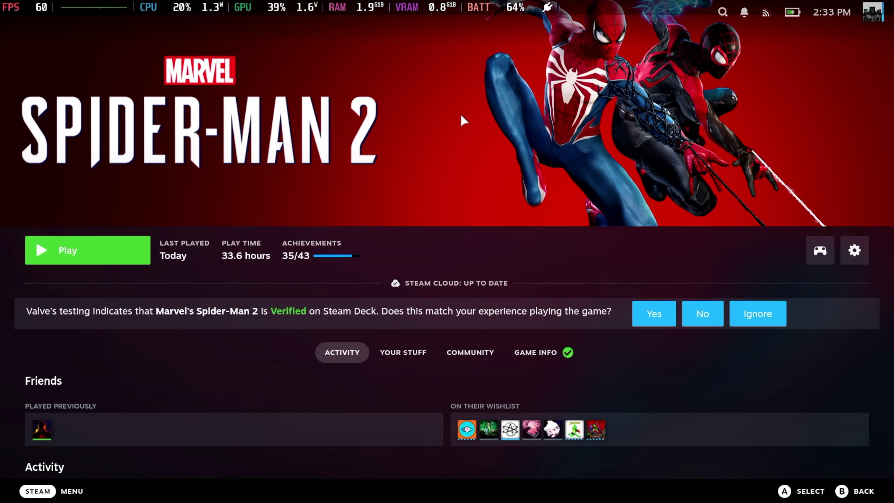
click(851, 244)
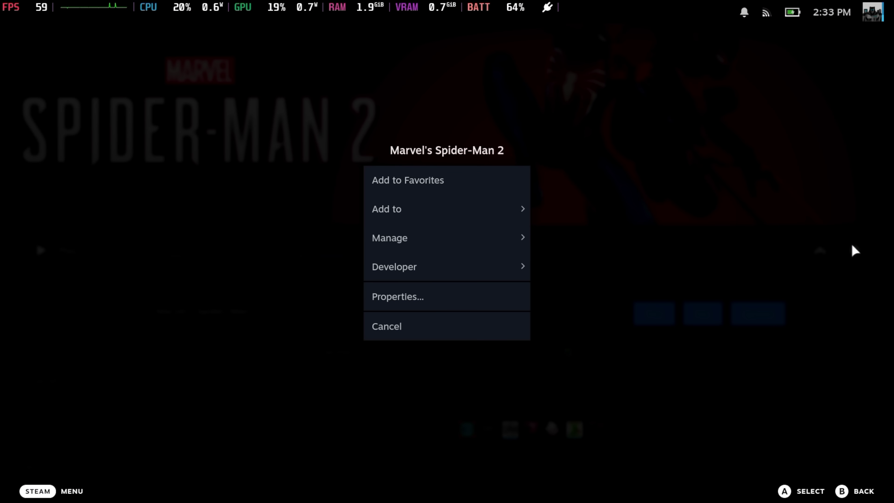
click(409, 296)
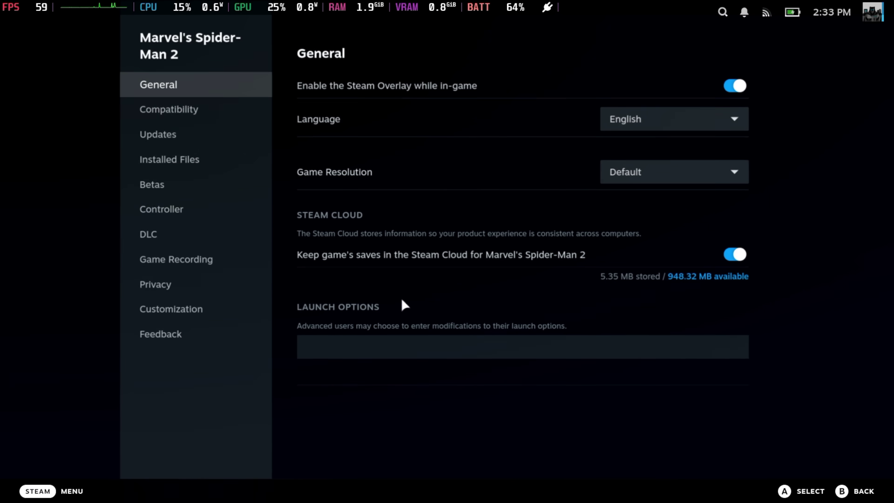
click(362, 346)
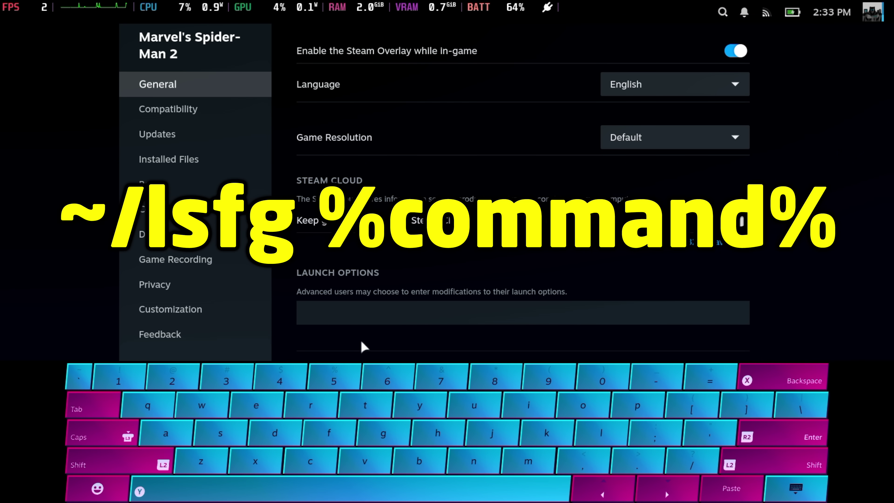
key(ctrl+v)
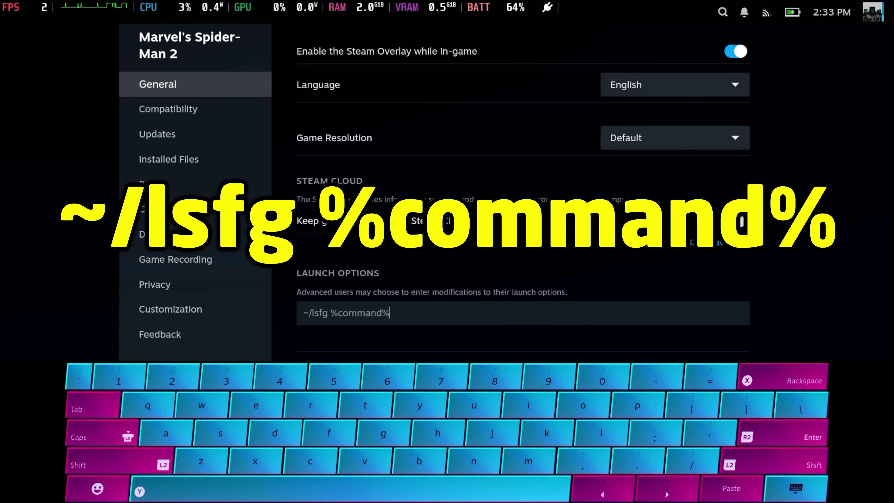
key(Escape)
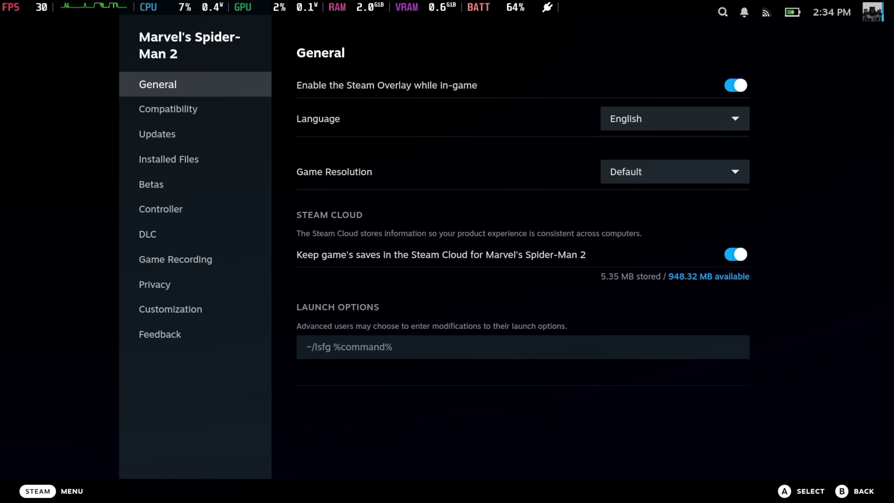
key(Escape)
key(Escape)
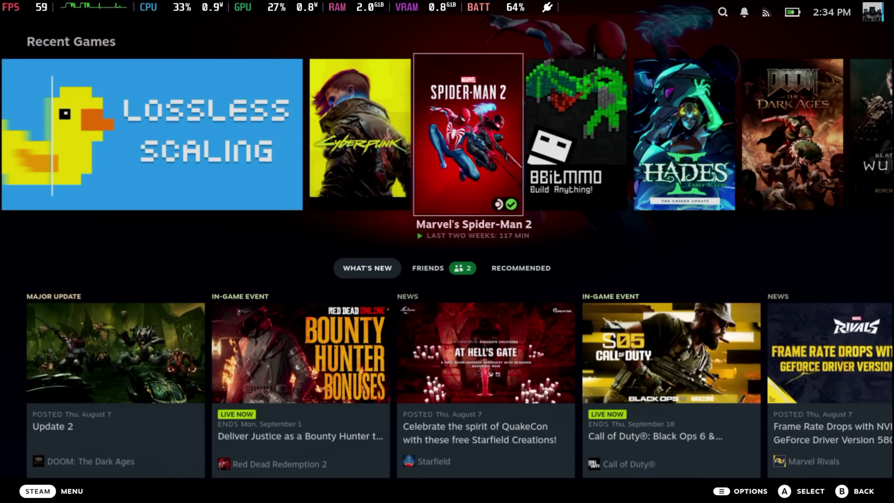
Verify Cyberpunk 2077's launch options read ~/lsfg %command%, then reopen the Lossless Scaling plugin
click(346, 132)
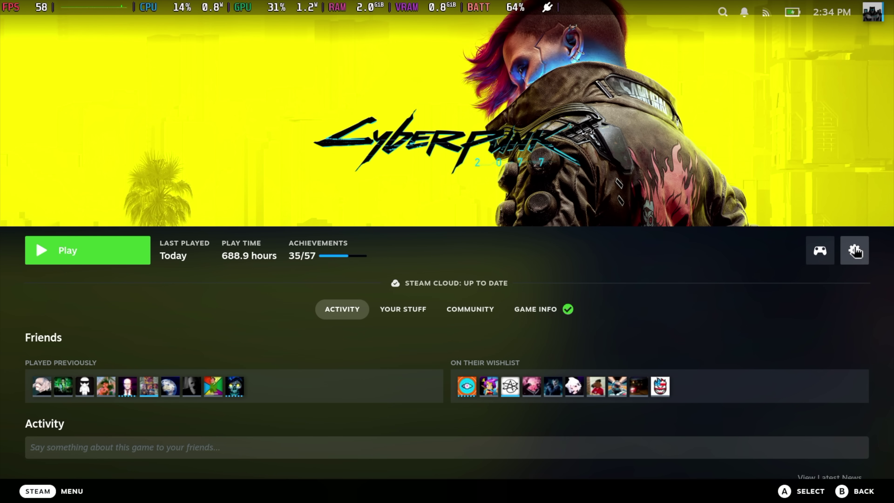
click(854, 251)
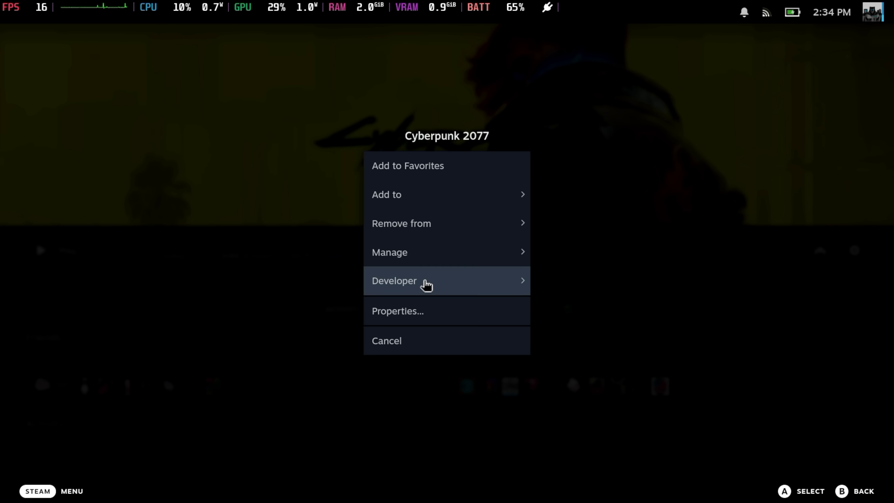
click(413, 312)
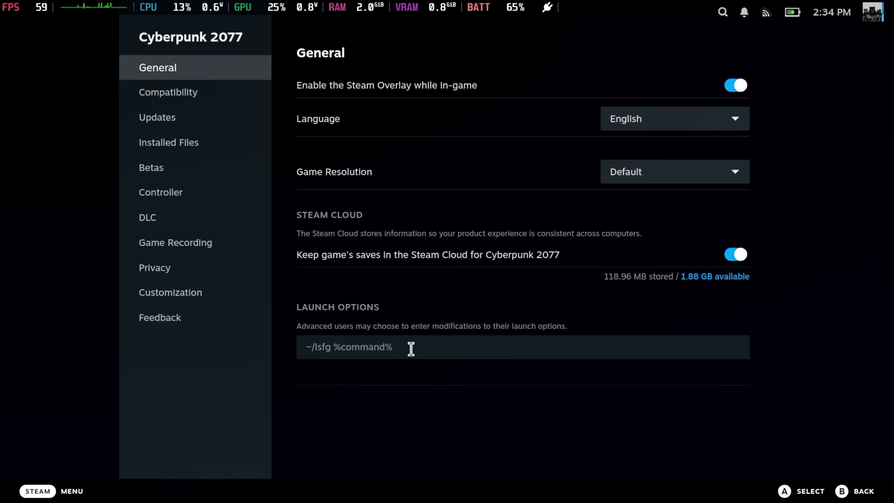
drag(411, 349, 289, 341)
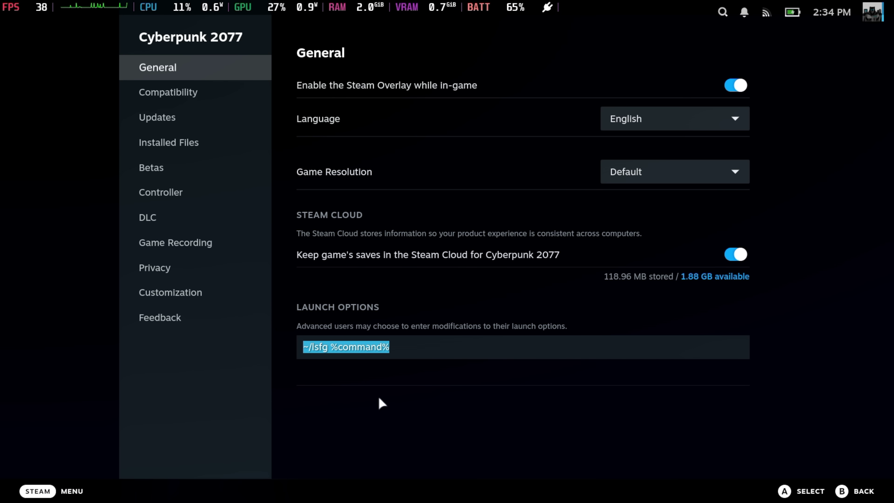
key(Escape)
key(Escape)
key(Escape)
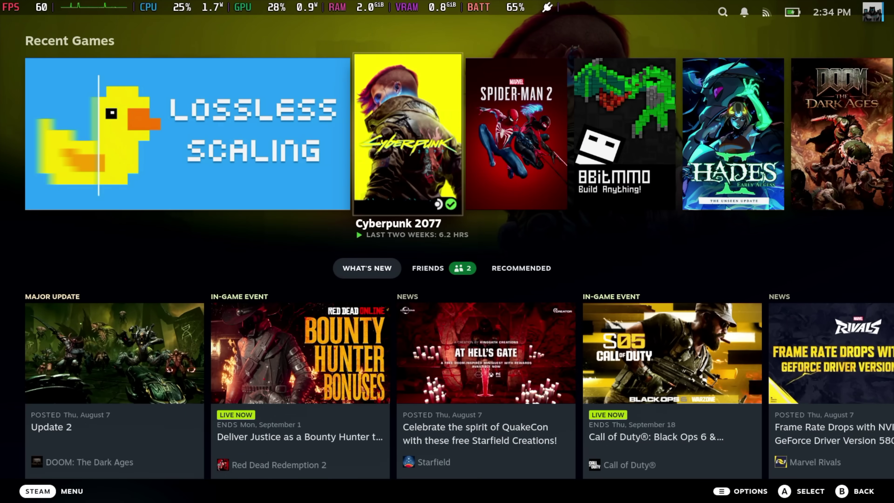
key(ctrl+2)
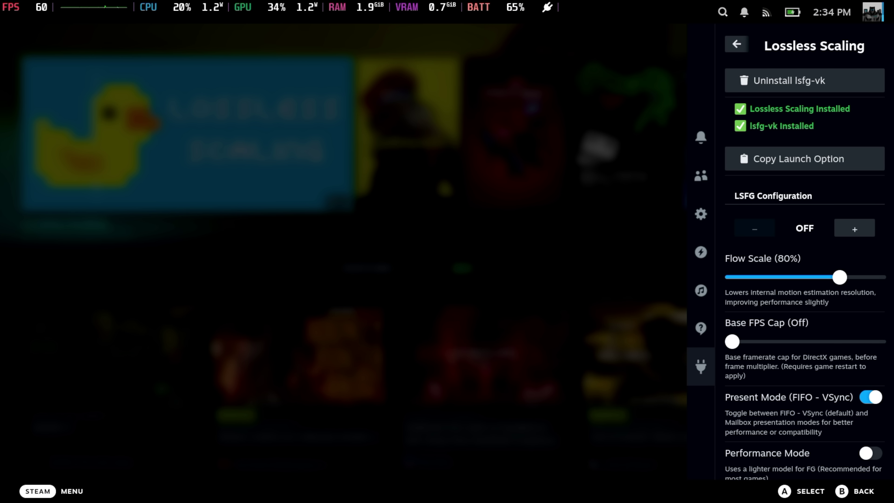